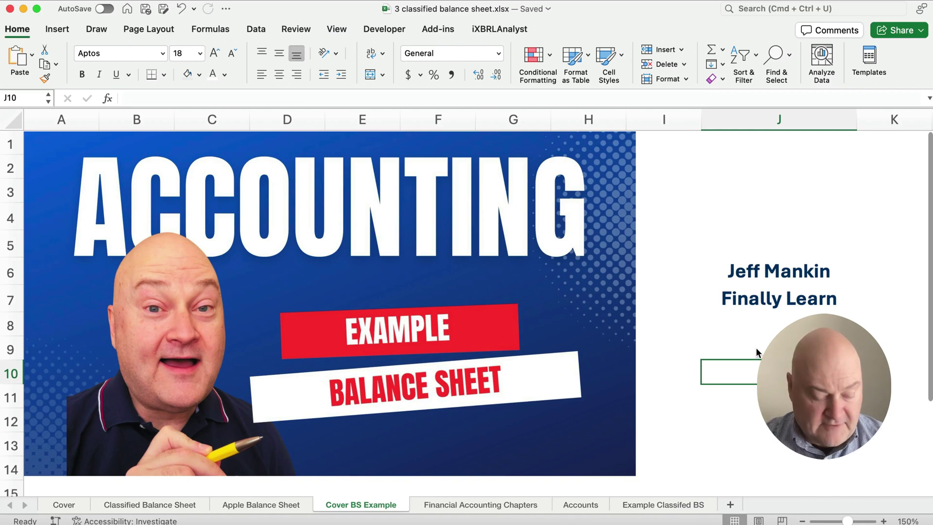
Step: Open the Accounts sheet and read the hints on the number of liability, equity and current asset accounts
{"action": "key", "text": "alt+Right"}
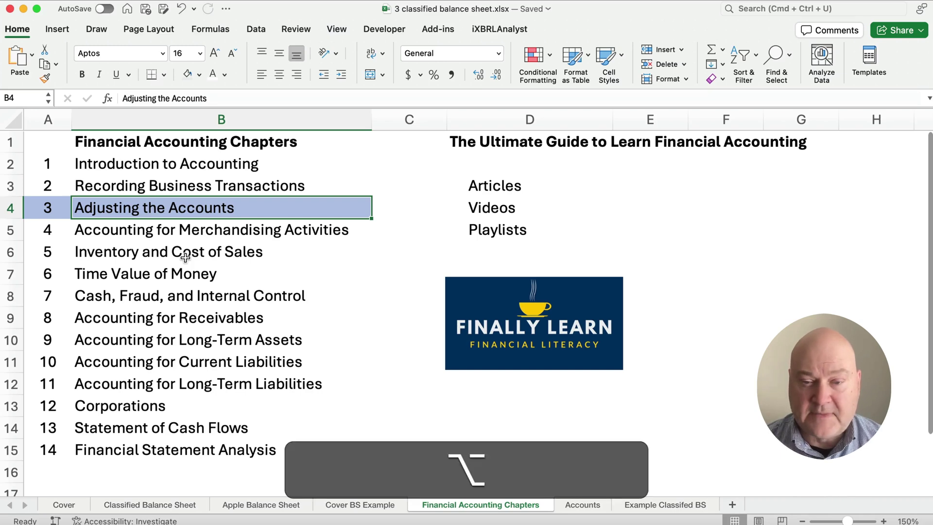
{"action": "key", "text": "alt+Right"}
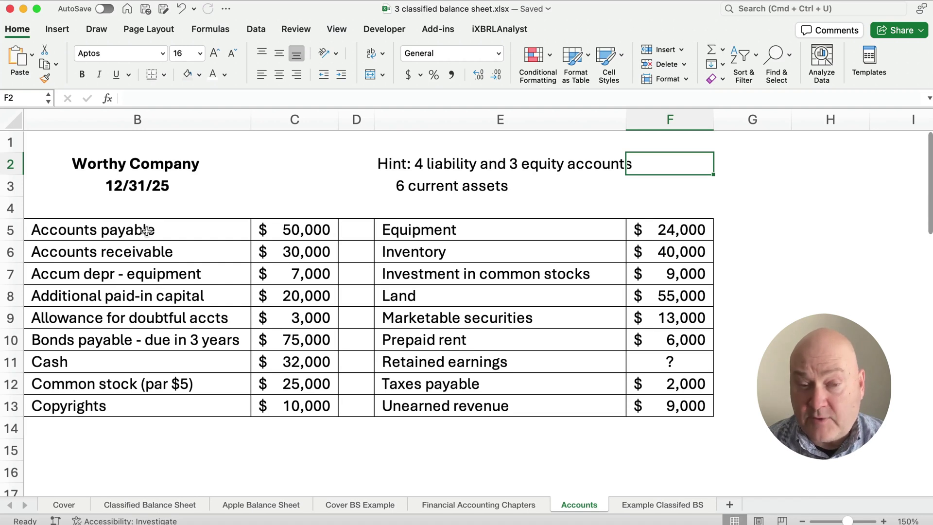
{"action": "left_click", "coordinate": [405, 185]}
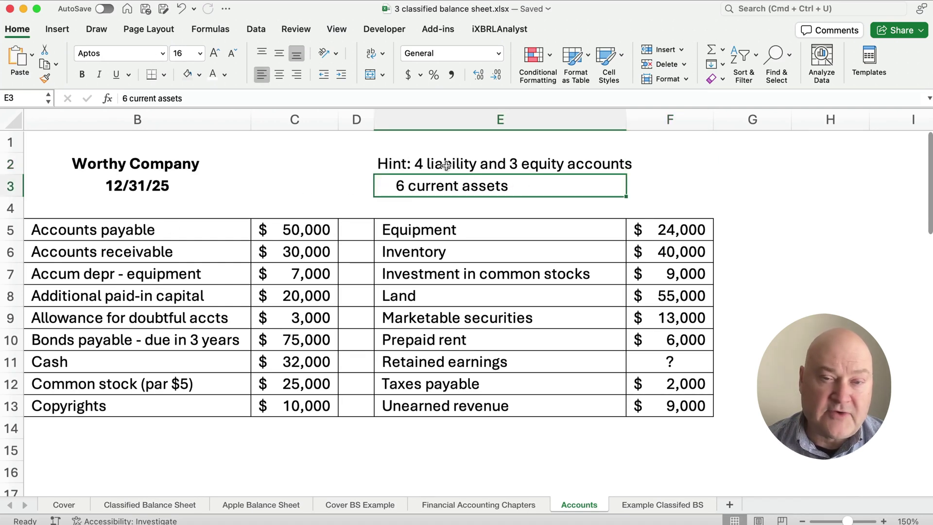
{"action": "left_click", "coordinate": [382, 164]}
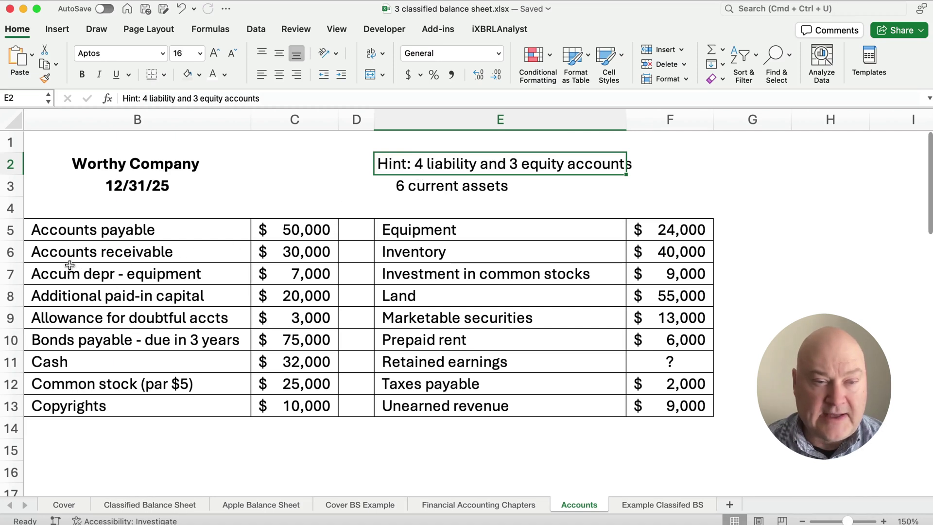
Step: Highlight the liability accounts Accounts payable and Bonds payable - due in 3 years with a yellow fill
{"action": "left_click", "coordinate": [56, 230]}
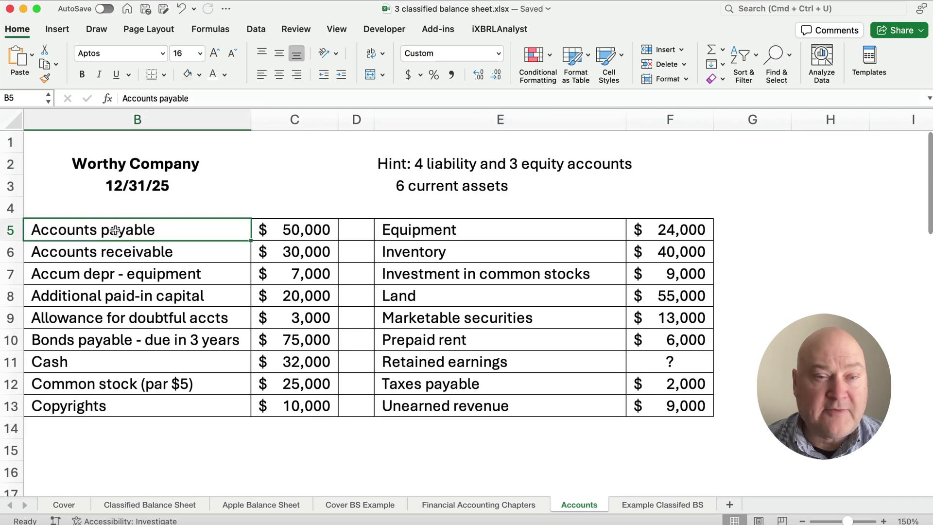
{"action": "left_click", "coordinate": [199, 75]}
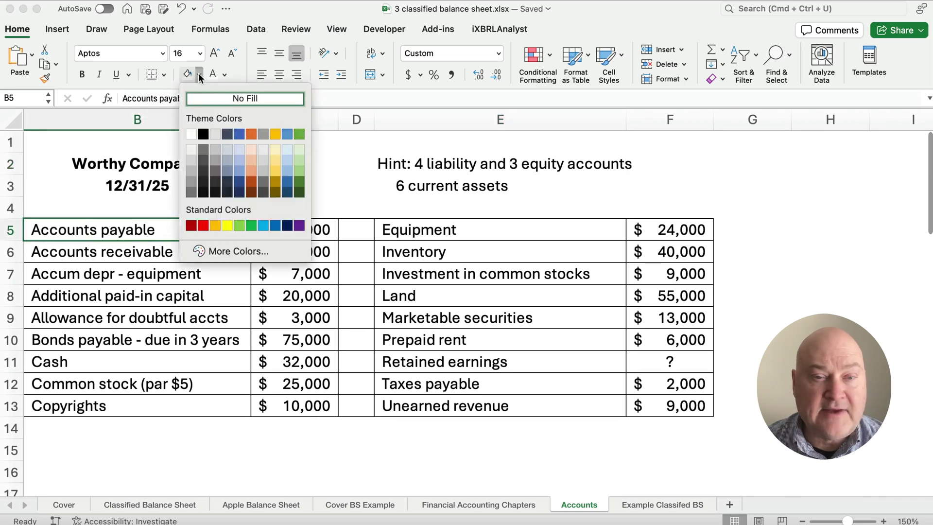
{"action": "left_click", "coordinate": [227, 225]}
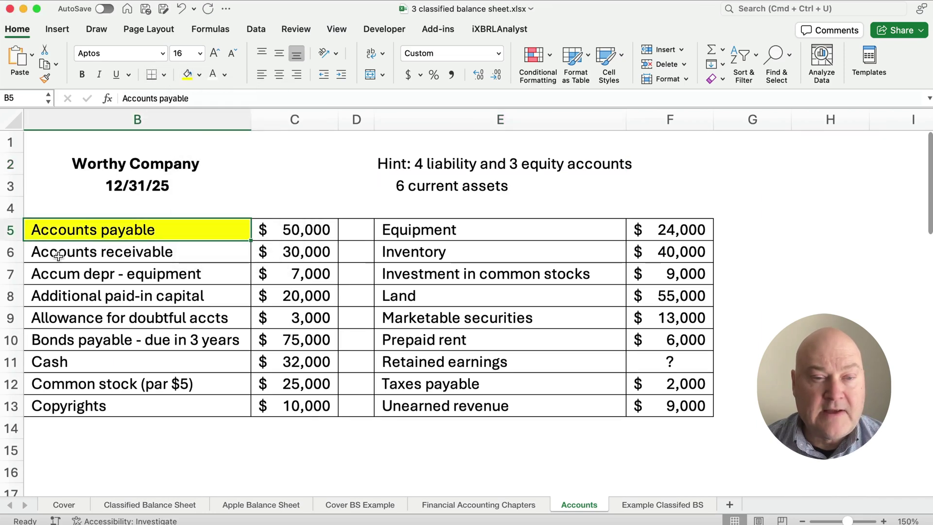
{"action": "left_click", "coordinate": [64, 345]}
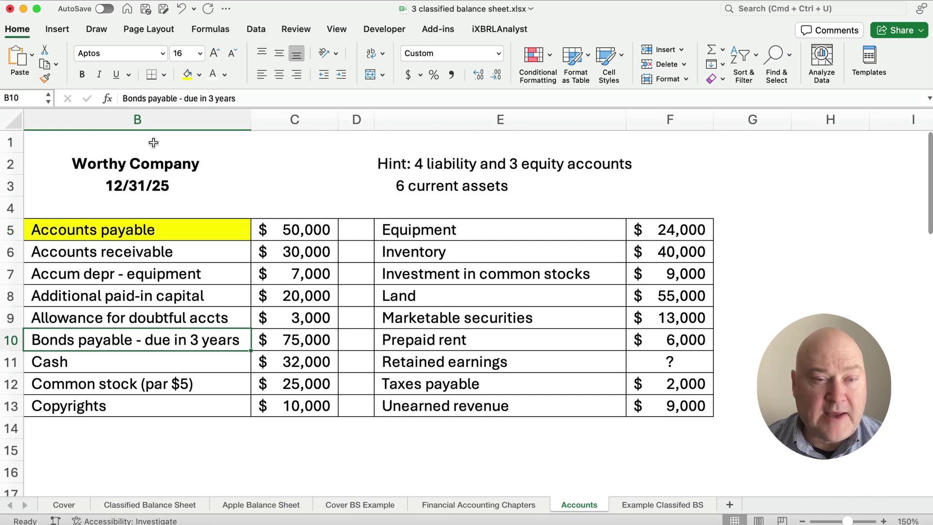
{"action": "left_click", "coordinate": [187, 74]}
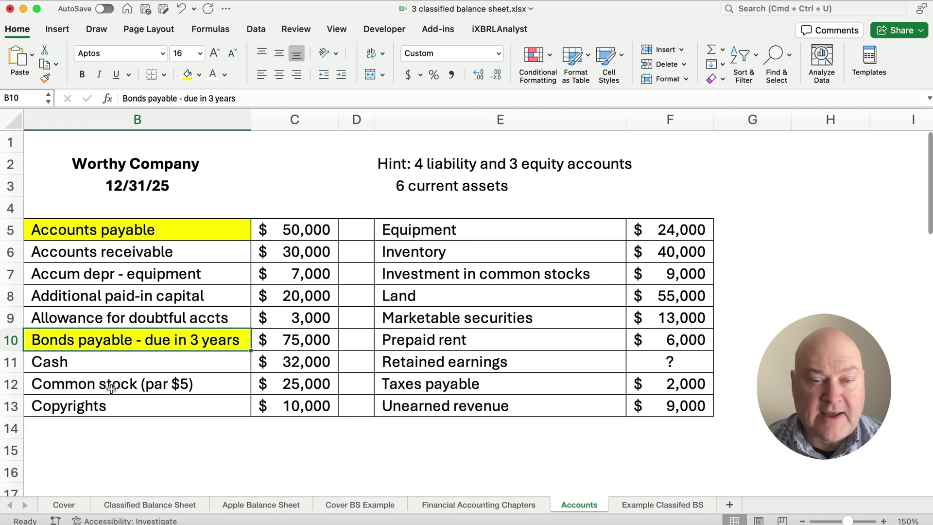
Step: Fill the Taxes payable and Unearned revenue cells with the same yellow as the other liabilities
{"action": "left_click", "coordinate": [415, 386]}
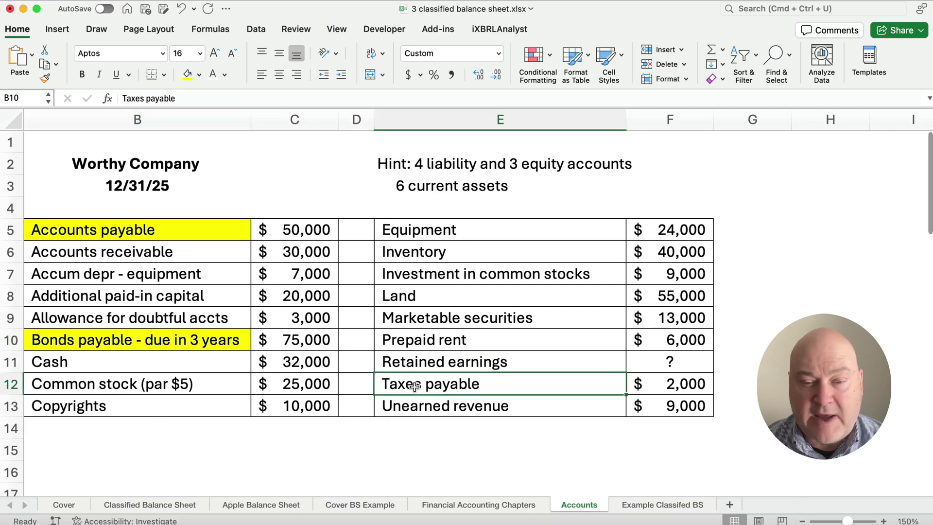
{"action": "left_click_drag", "start_coordinate": [416, 387], "coordinate": [417, 406]}
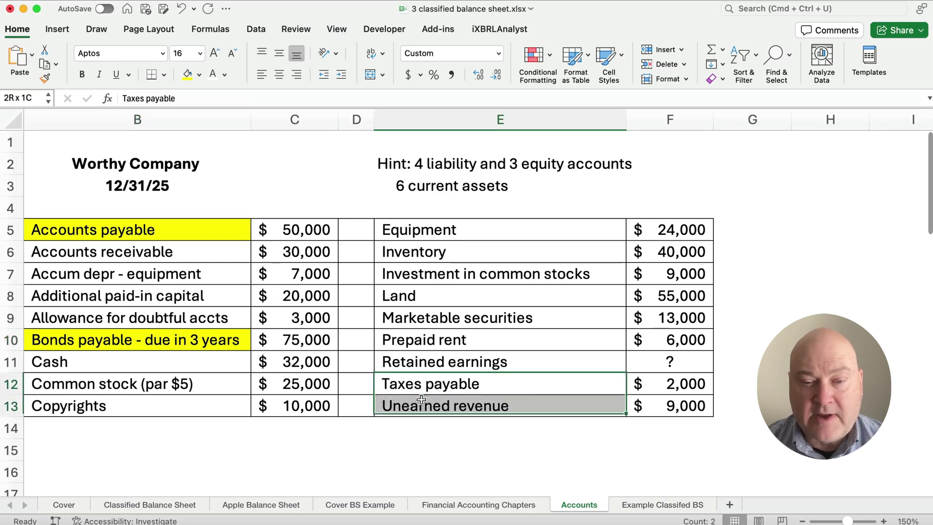
{"action": "left_click", "coordinate": [187, 74]}
{"action": "left_click", "coordinate": [735, 362]}
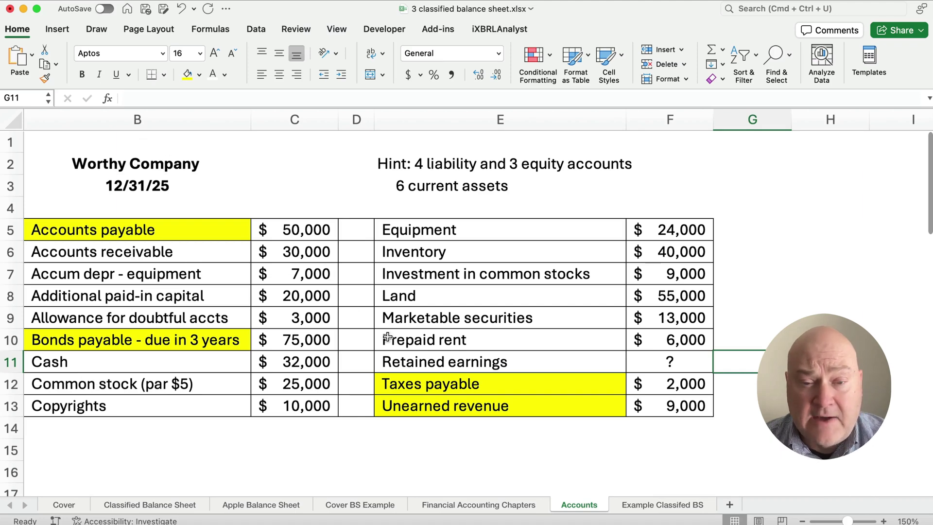
Step: Highlight the equity accounts Retained earnings, Common stock (par $5) and Additional paid-in capital with a light green fill
{"action": "left_click", "coordinate": [443, 360]}
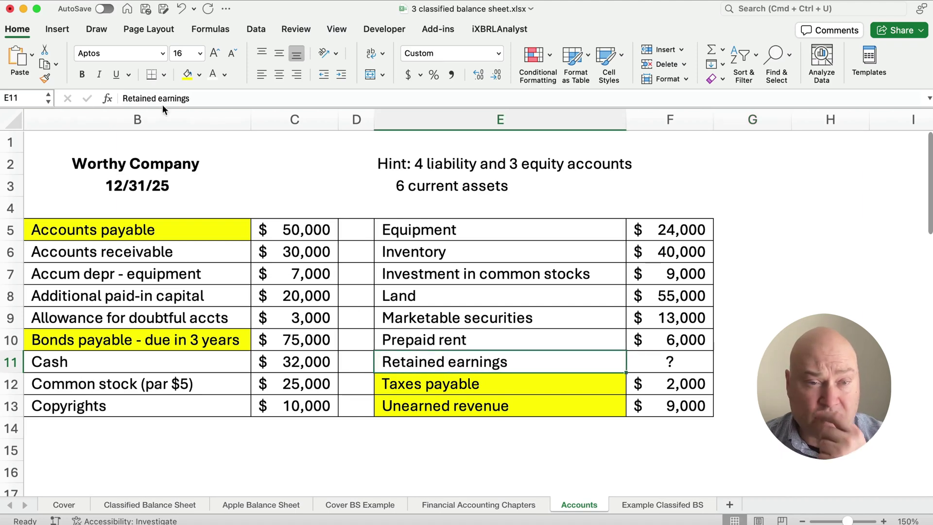
{"action": "left_click", "coordinate": [199, 75]}
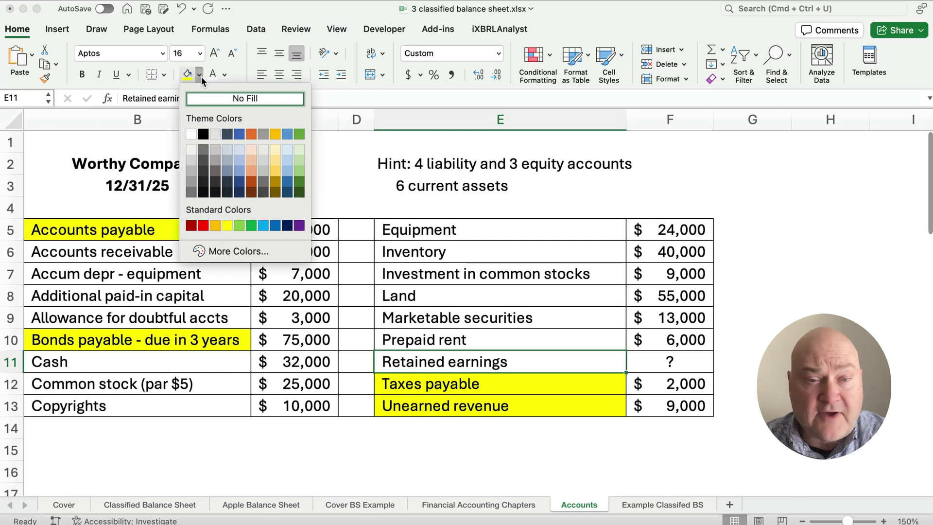
{"action": "left_click", "coordinate": [243, 227]}
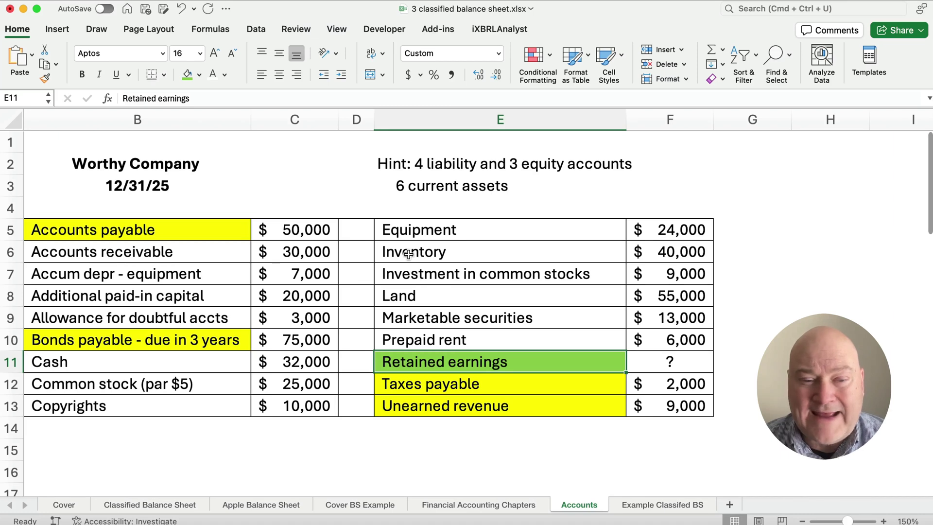
{"action": "left_click", "coordinate": [93, 389]}
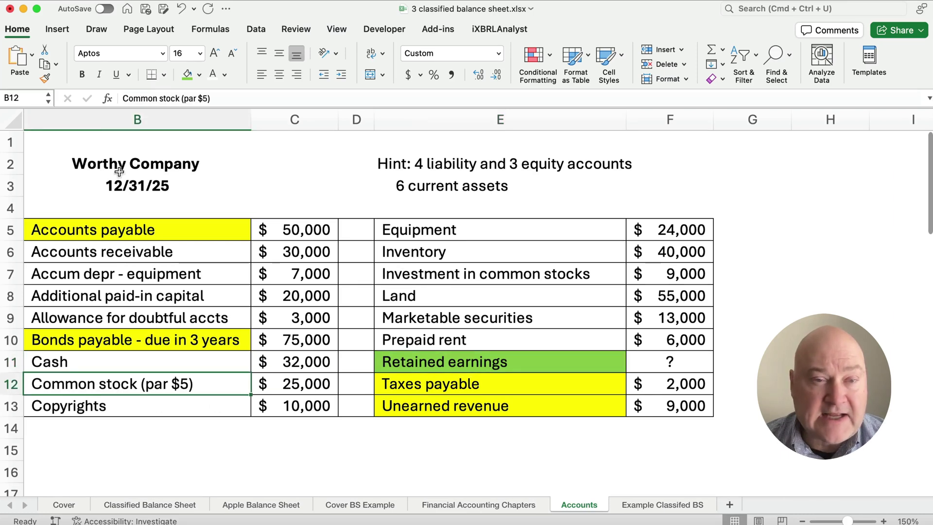
{"action": "left_click", "coordinate": [188, 77]}
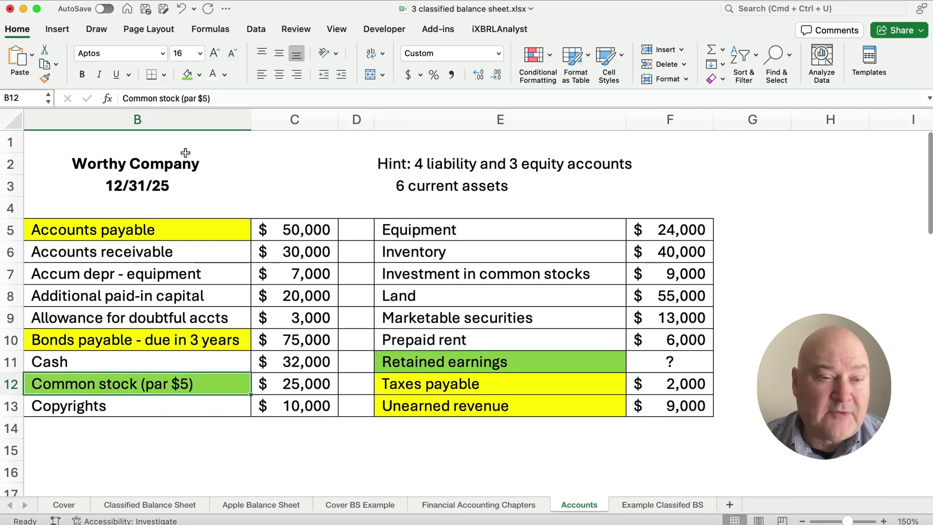
{"action": "left_click", "coordinate": [75, 294]}
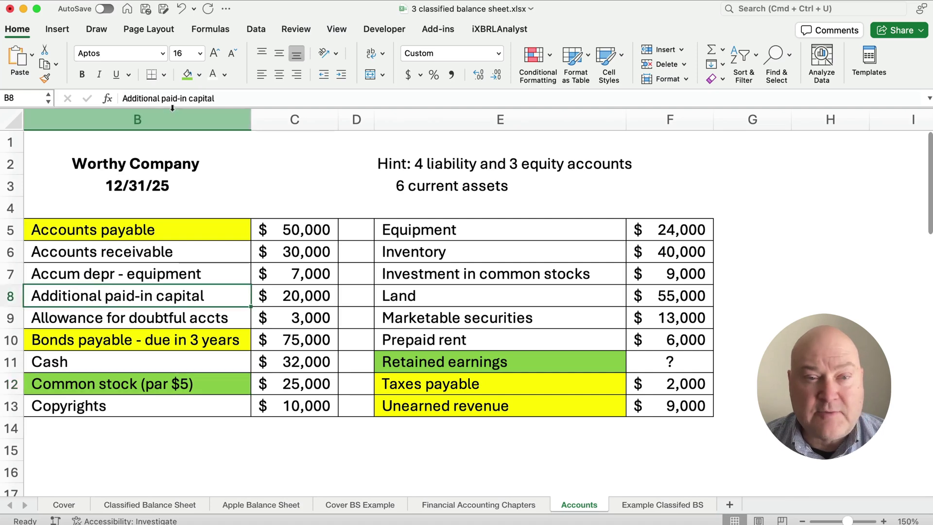
{"action": "left_click", "coordinate": [189, 75]}
{"action": "left_click", "coordinate": [403, 466]}
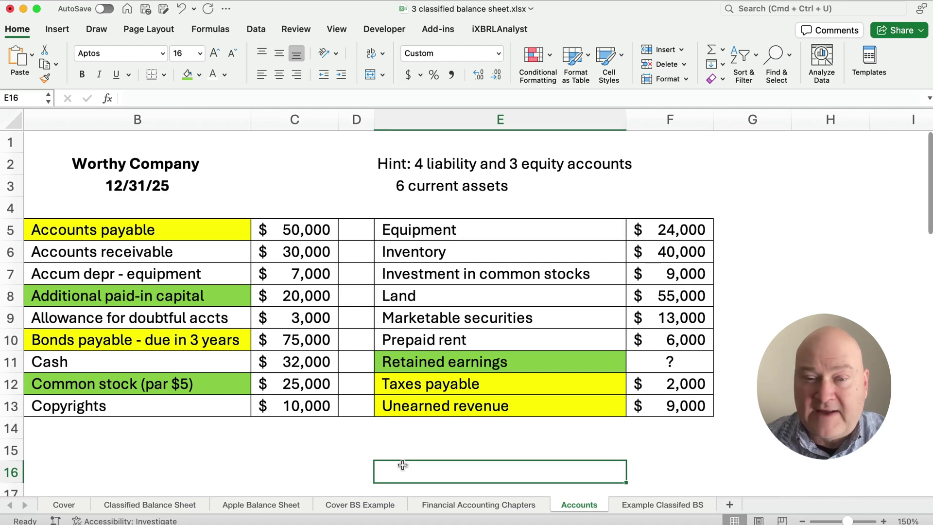
Step: On the Example Classifed BS sheet, clear all asset amounts in columns B and C from Cash through Total Assets
{"action": "left_click", "coordinate": [666, 505]}
{"action": "scroll", "coordinate": [267, 375], "scroll_direction": "up", "scroll_amount": 3}
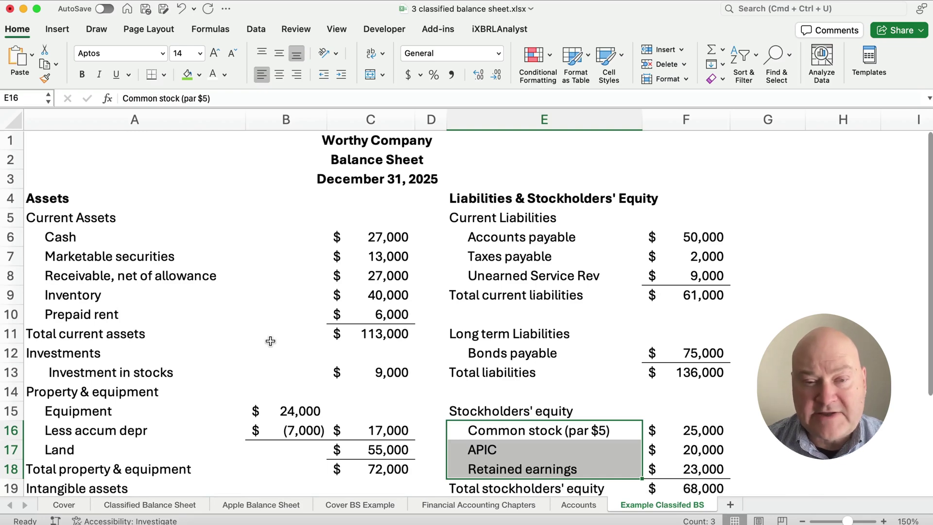
{"action": "scroll", "coordinate": [282, 385], "scroll_direction": "down", "scroll_amount": 3}
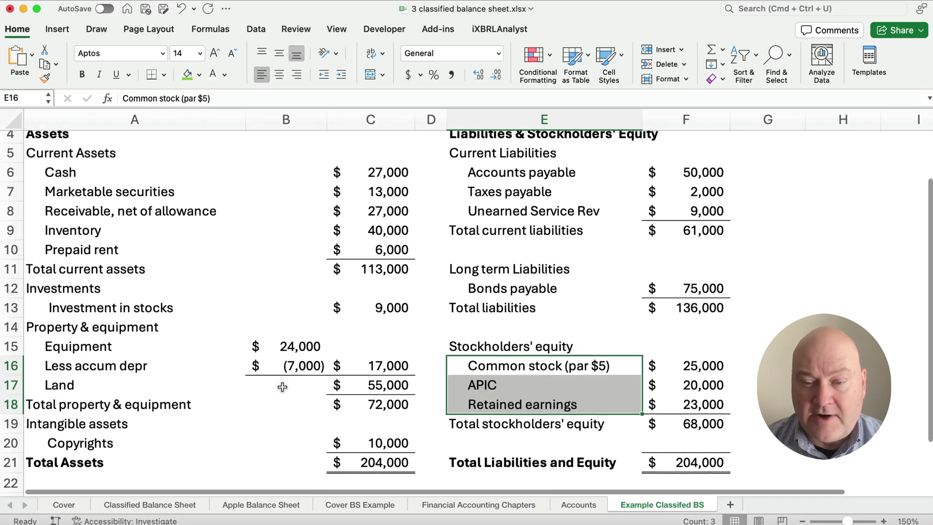
{"action": "scroll", "coordinate": [283, 387], "scroll_direction": "up", "scroll_amount": 3}
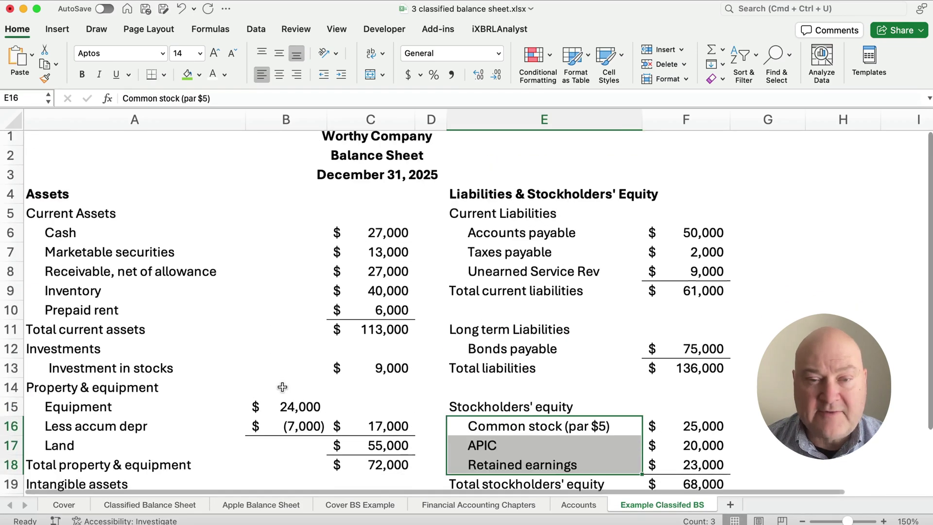
{"action": "left_click_drag", "start_coordinate": [340, 230], "coordinate": [314, 470]}
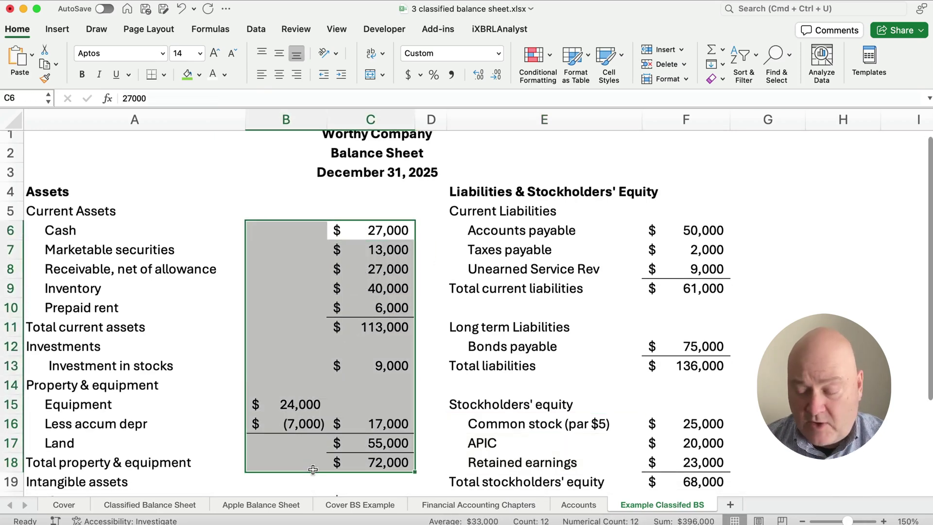
{"action": "key", "text": "Delete"}
{"action": "scroll", "coordinate": [313, 469], "scroll_direction": "down", "scroll_amount": 5}
{"action": "left_click_drag", "start_coordinate": [313, 403], "coordinate": [350, 430]}
{"action": "key", "text": "Delete"}
Step: Clear all liability and equity amounts in column F from Accounts payable through Total Liabilities and Equity
{"action": "scroll", "coordinate": [690, 320], "scroll_direction": "up", "scroll_amount": 3}
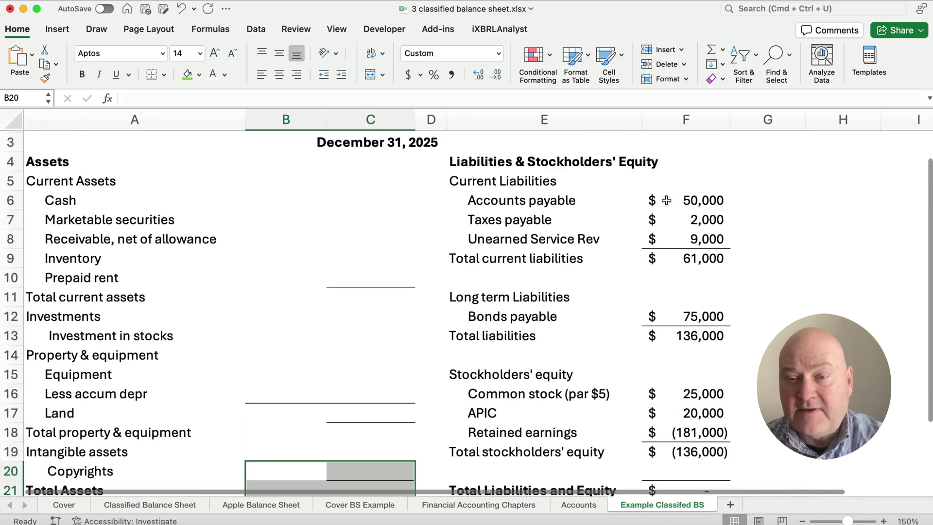
{"action": "left_click_drag", "start_coordinate": [666, 201], "coordinate": [694, 480]}
{"action": "key", "text": "Delete"}
{"action": "scroll", "coordinate": [225, 387], "scroll_direction": "up", "scroll_amount": 4}
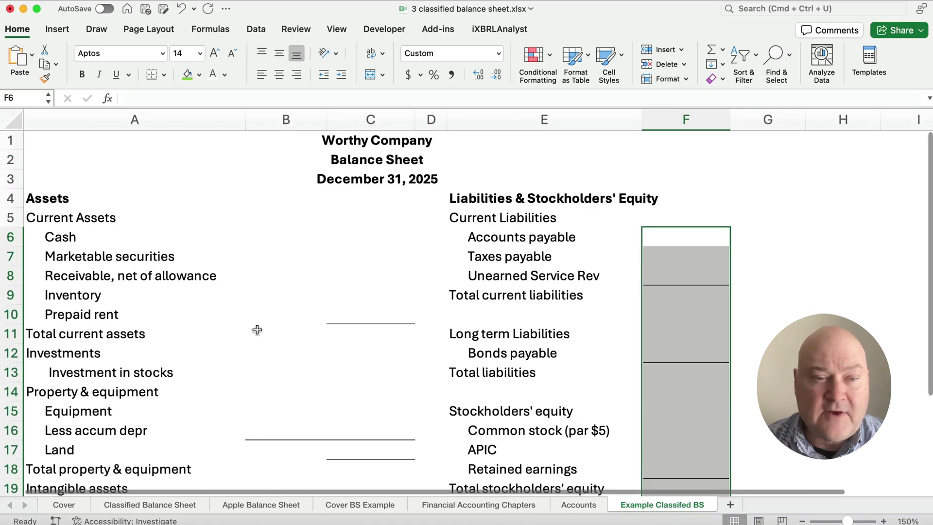
Step: Examine the balance sheet's date heading and its Assets and Liabilities & Stockholders' Equity sections
{"action": "left_click", "coordinate": [197, 171]}
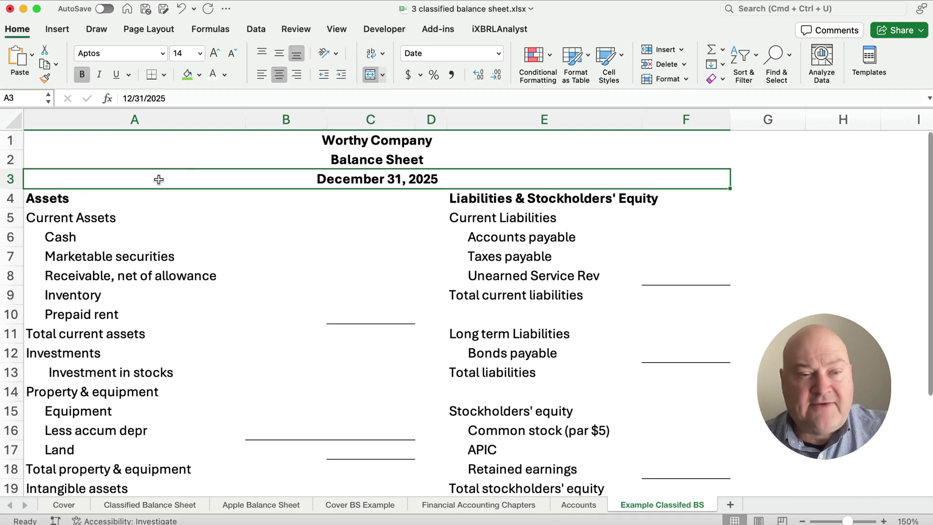
{"action": "left_click_drag", "start_coordinate": [66, 195], "coordinate": [146, 488]}
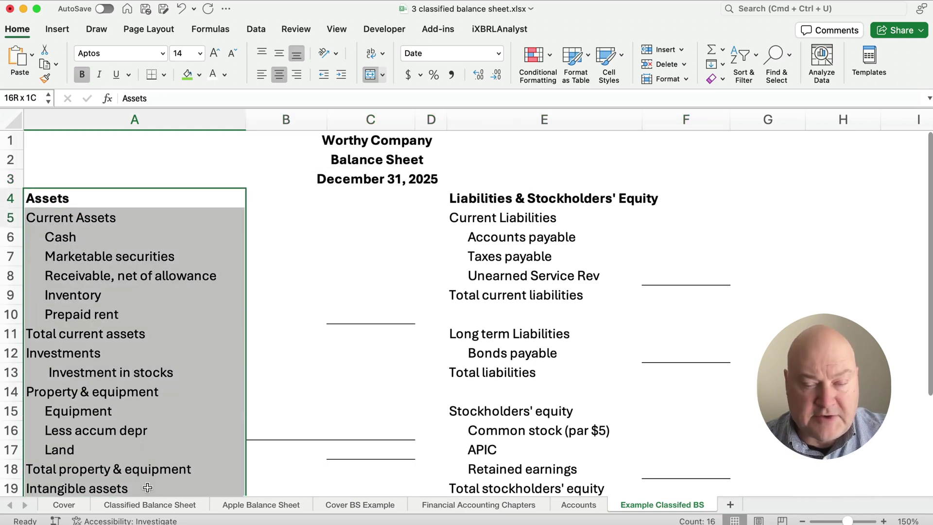
{"action": "left_click_drag", "start_coordinate": [501, 197], "coordinate": [506, 468]}
{"action": "scroll", "coordinate": [507, 401], "scroll_direction": "down", "scroll_amount": 3}
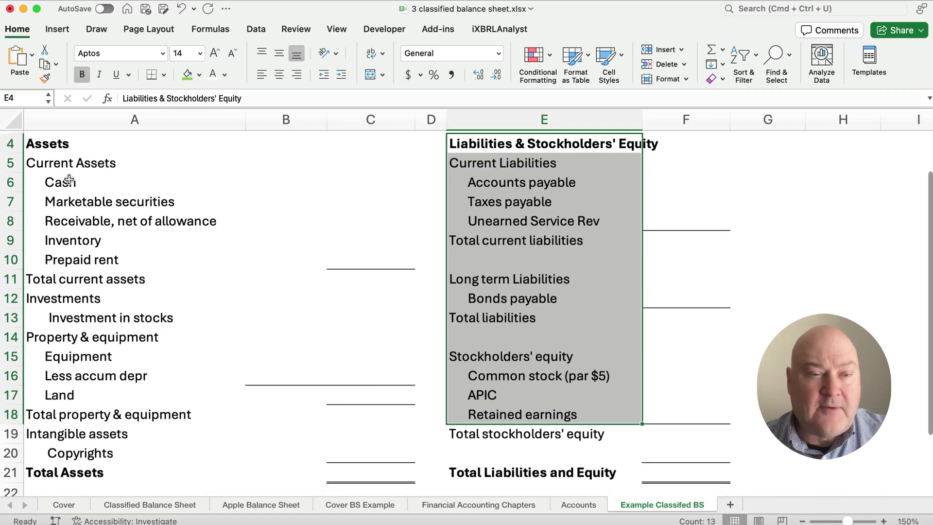
Step: Examine the asset categories Current Assets, Investments, Property & equipment and Intangible assets, and the accounts listed under Current Assets
{"action": "left_click", "coordinate": [38, 163]}
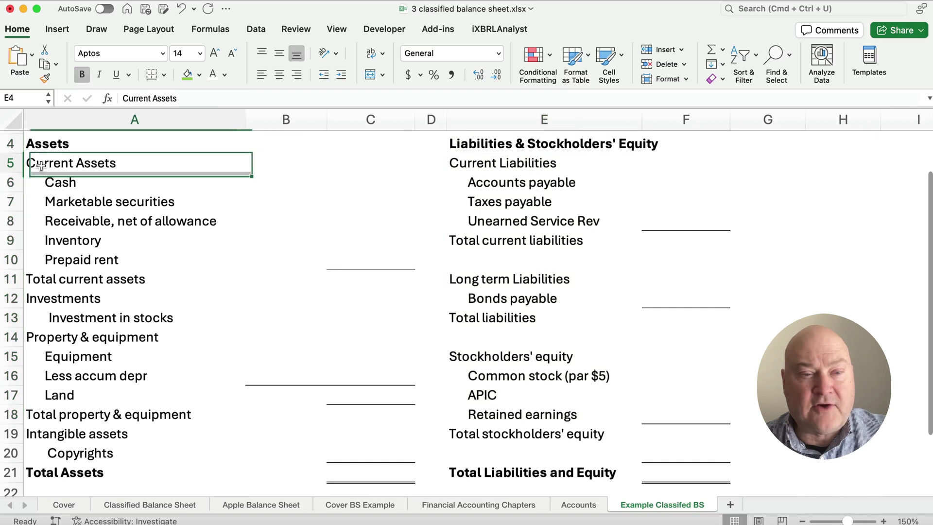
{"action": "left_click", "coordinate": [36, 300]}
{"action": "left_click", "coordinate": [38, 340]}
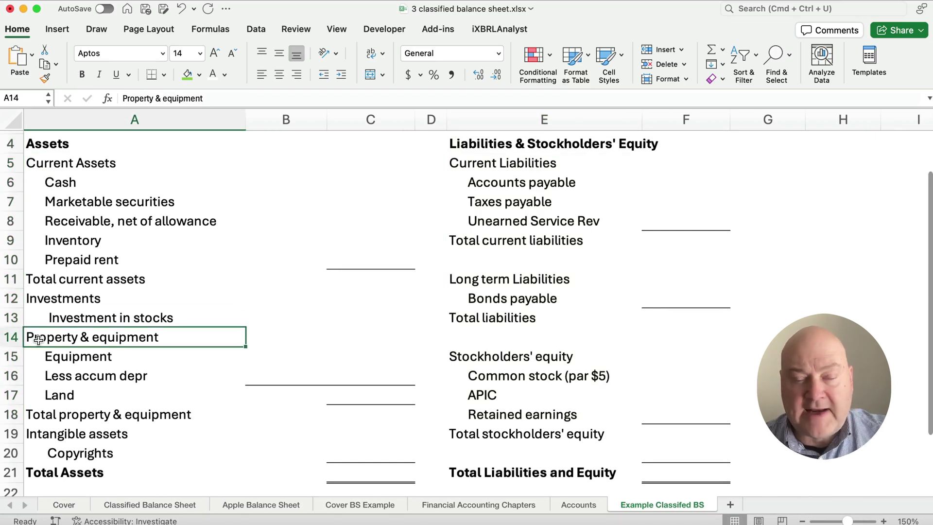
{"action": "left_click", "coordinate": [37, 431]}
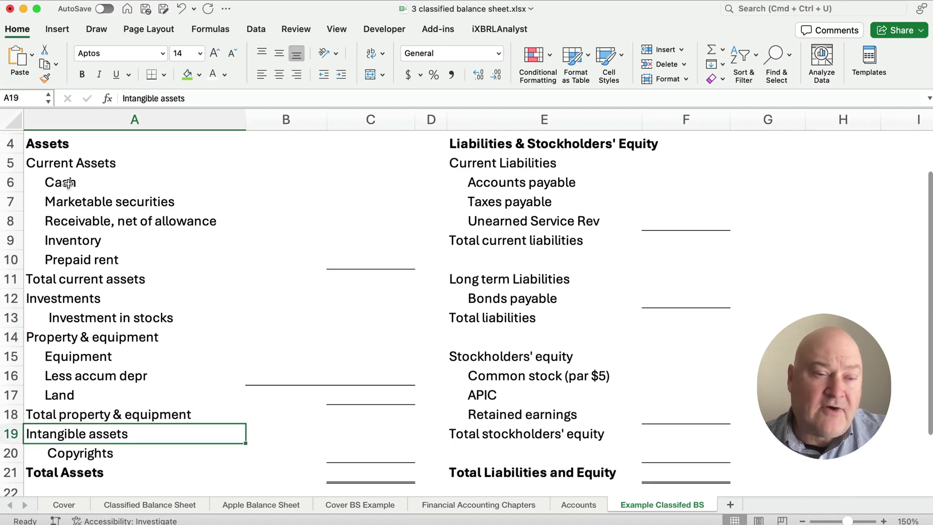
{"action": "left_click_drag", "start_coordinate": [70, 183], "coordinate": [76, 256]}
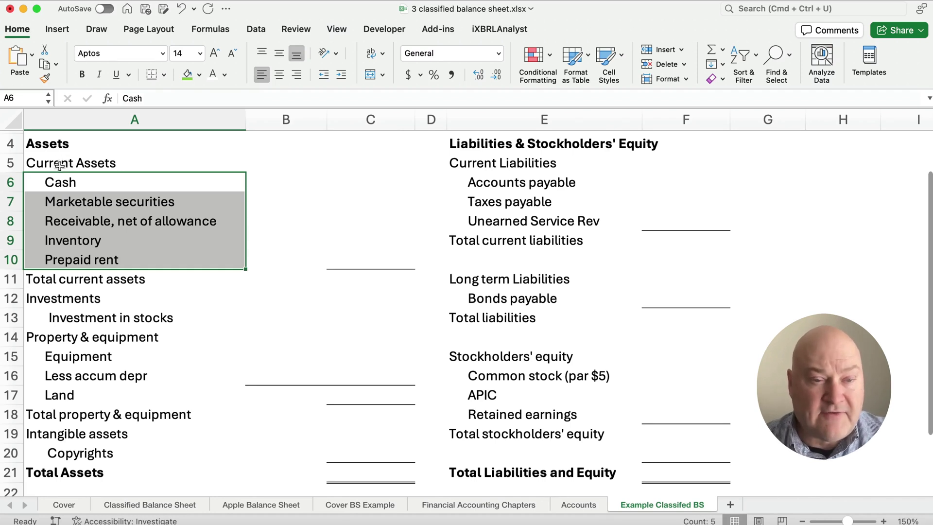
{"action": "left_click_drag", "start_coordinate": [61, 182], "coordinate": [117, 257]}
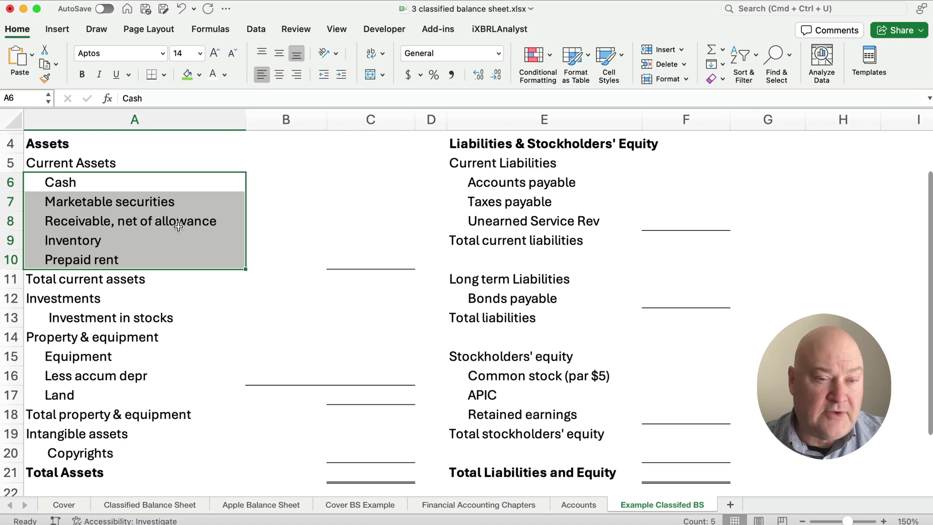
Step: Look up Cash on the Accounts sheet and enter 32,000 as its amount in C6 of the Example Classifed BS sheet
{"action": "left_click", "coordinate": [363, 182]}
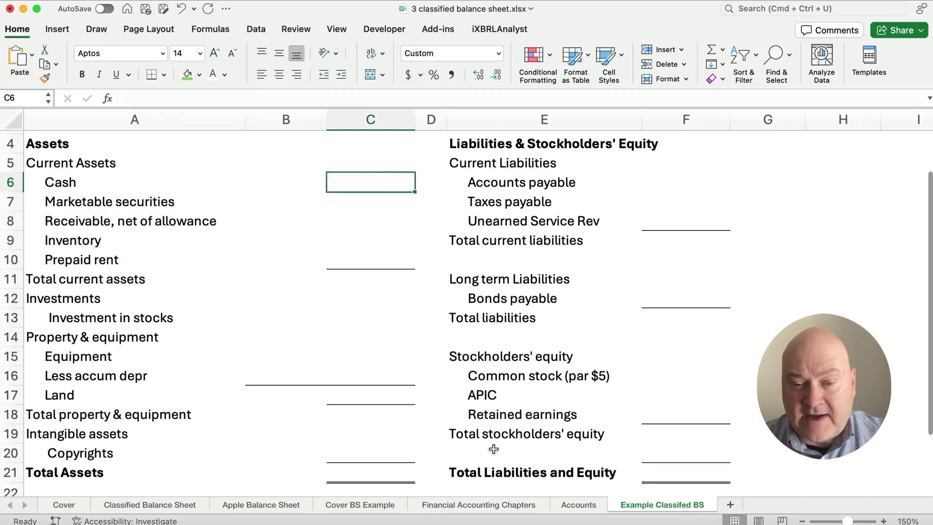
{"action": "left_click", "coordinate": [568, 503]}
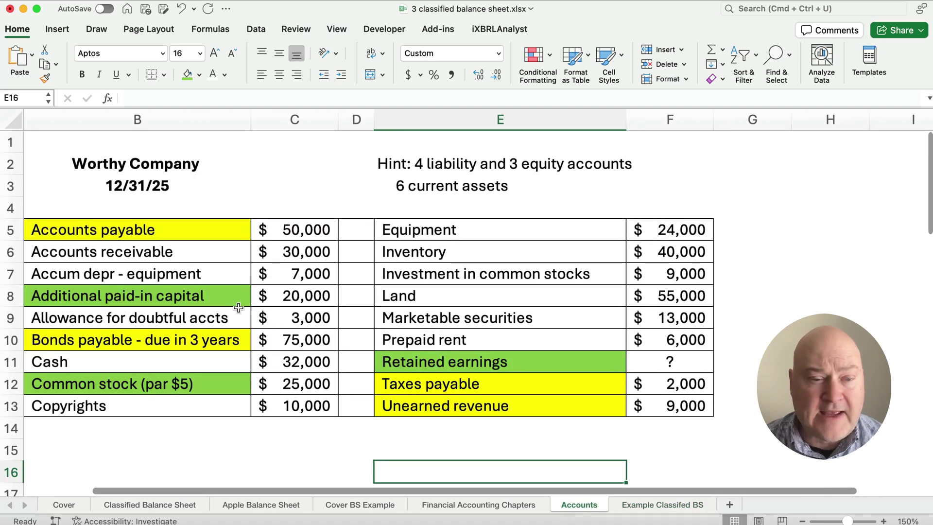
{"action": "left_click", "coordinate": [652, 504]}
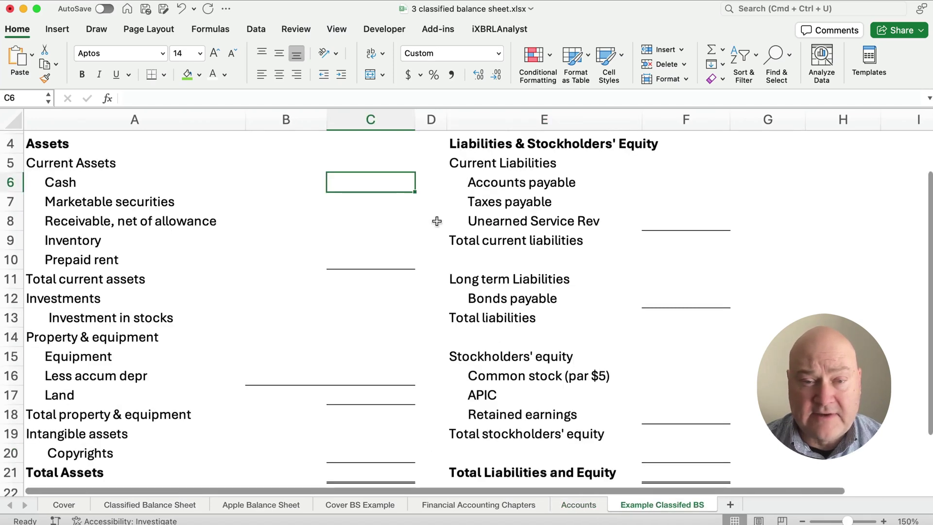
{"action": "type", "text": "32,000"}
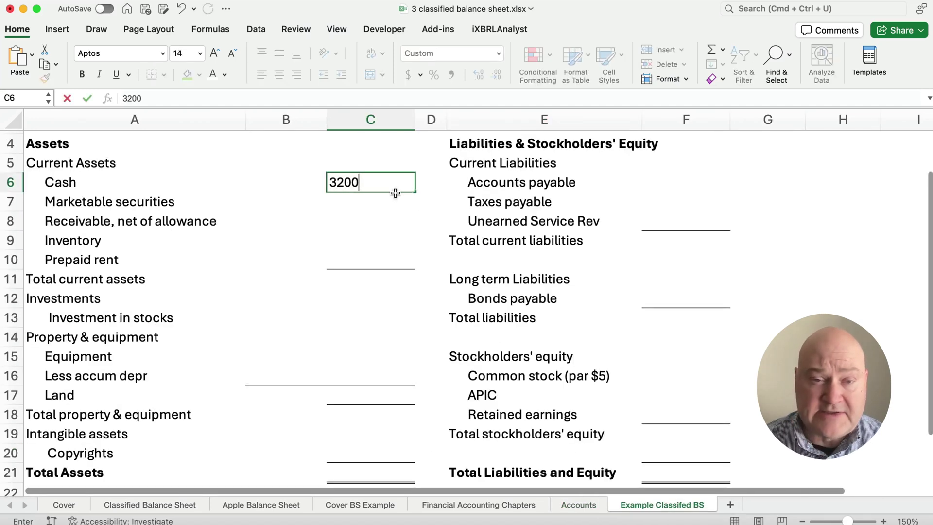
{"action": "key", "text": "Return"}
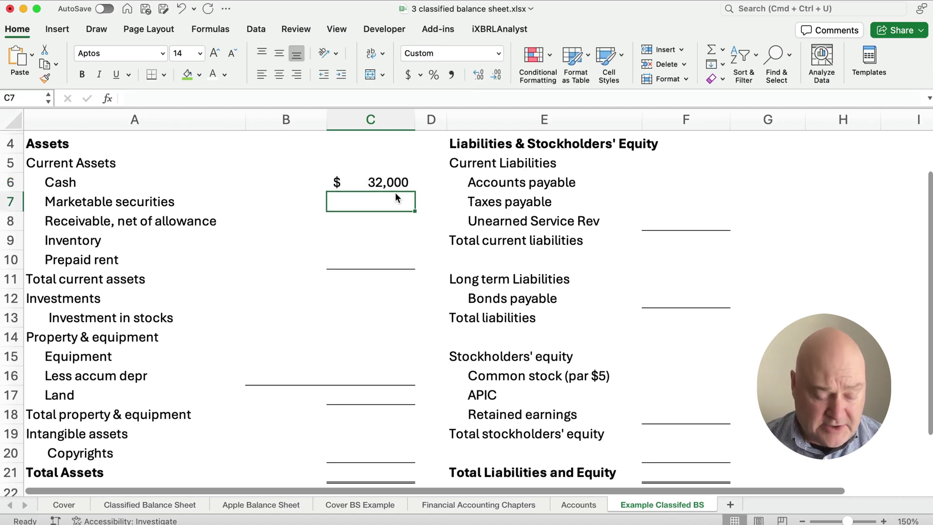
Step: Look up Marketable securities on the Accounts sheet and enter 13,000 as its amount in C7 of the balance sheet
{"action": "key", "text": "alt+Right"}
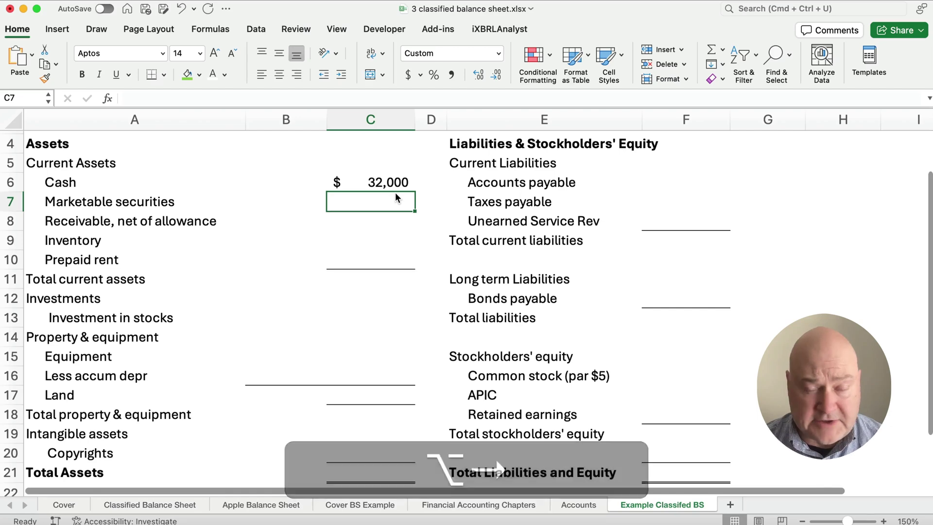
{"action": "key", "text": "alt+Left"}
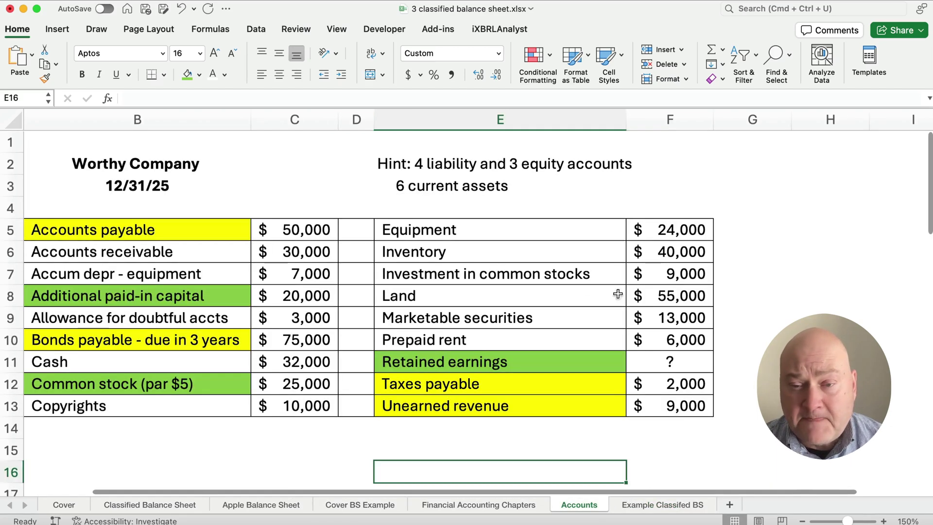
{"action": "key", "text": "alt+Right"}
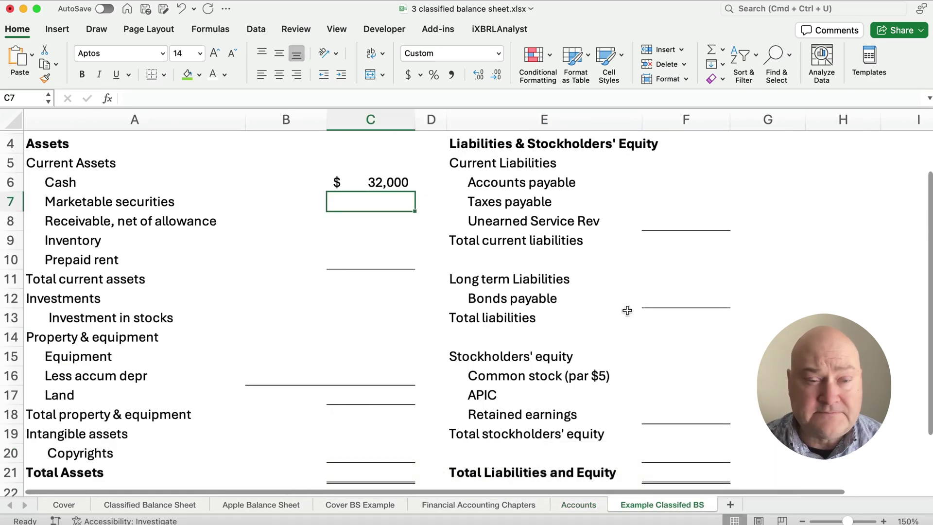
{"action": "type", "text": "13000"}
{"action": "key", "text": "Return"}
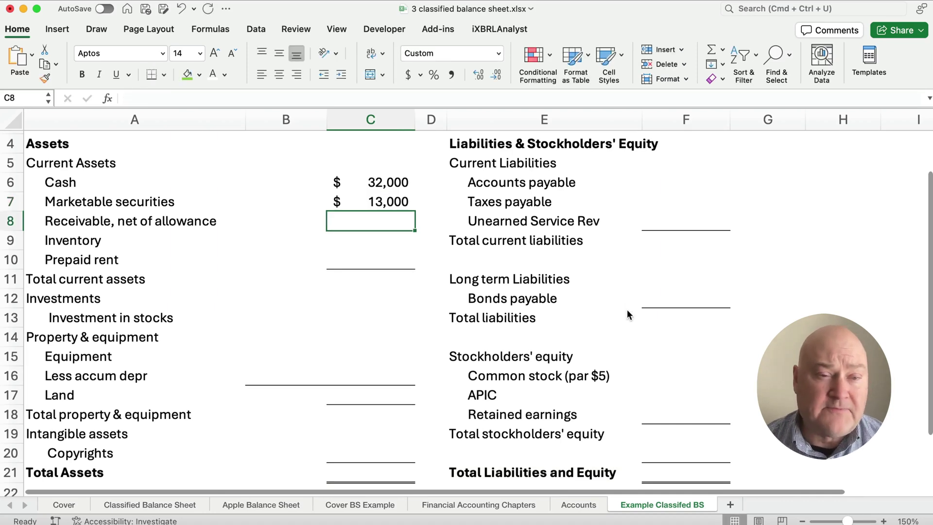
Step: Correct the label in A8 to read "Receivables, net of allowance"
{"action": "left_click", "coordinate": [77, 223]}
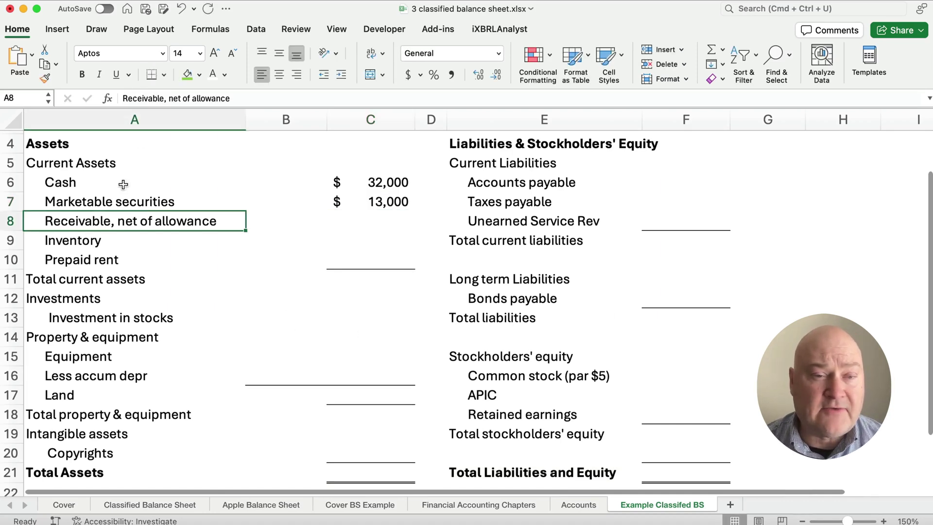
{"action": "left_click", "coordinate": [164, 100]}
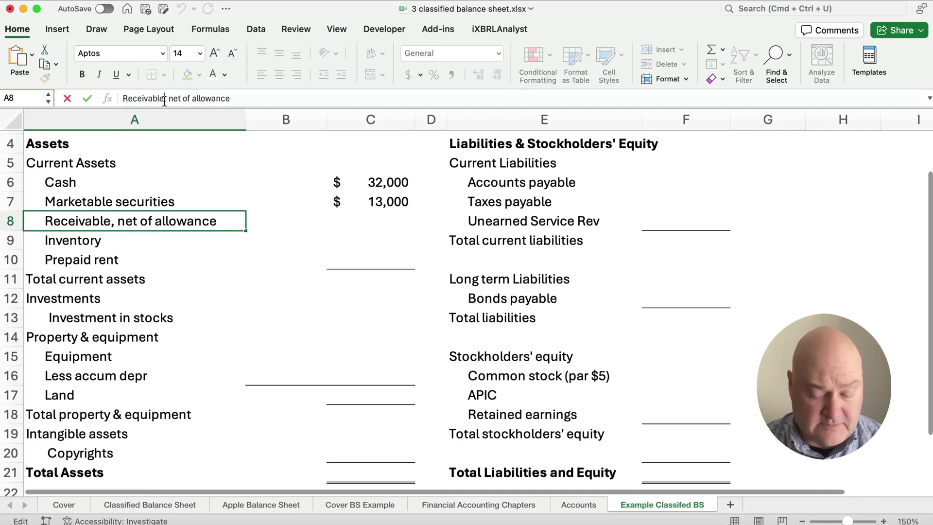
{"action": "type", "text": "s"}
{"action": "key", "text": "Return"}
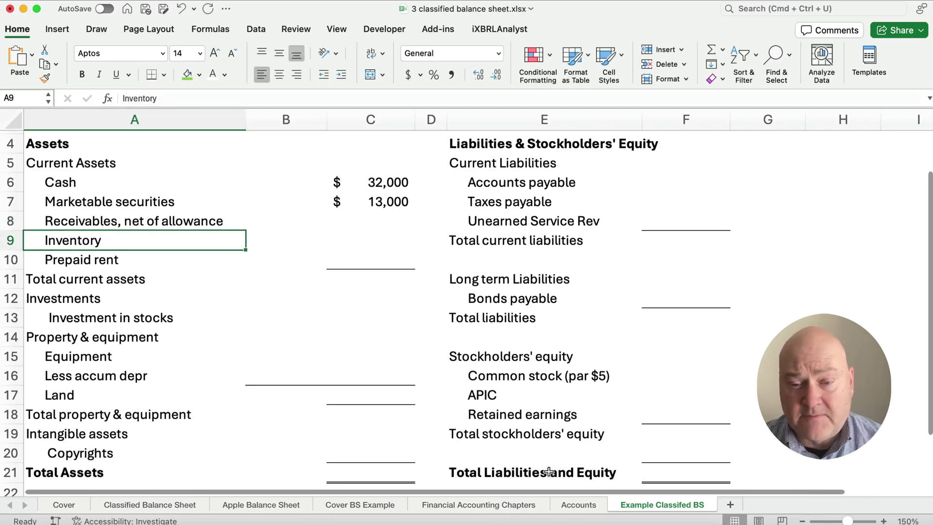
Step: Check accounts receivable and the allowance for doubtful accounts on the Accounts sheet, and enter =30000-3000 for Receivables, net of allowance in C8
{"action": "left_click", "coordinate": [576, 504]}
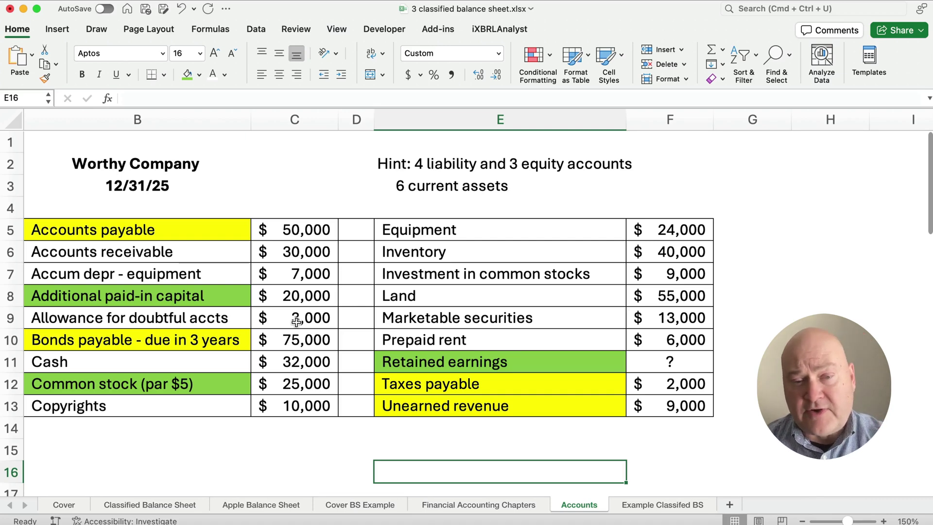
{"action": "left_click", "coordinate": [640, 505]}
{"action": "left_click", "coordinate": [360, 230]}
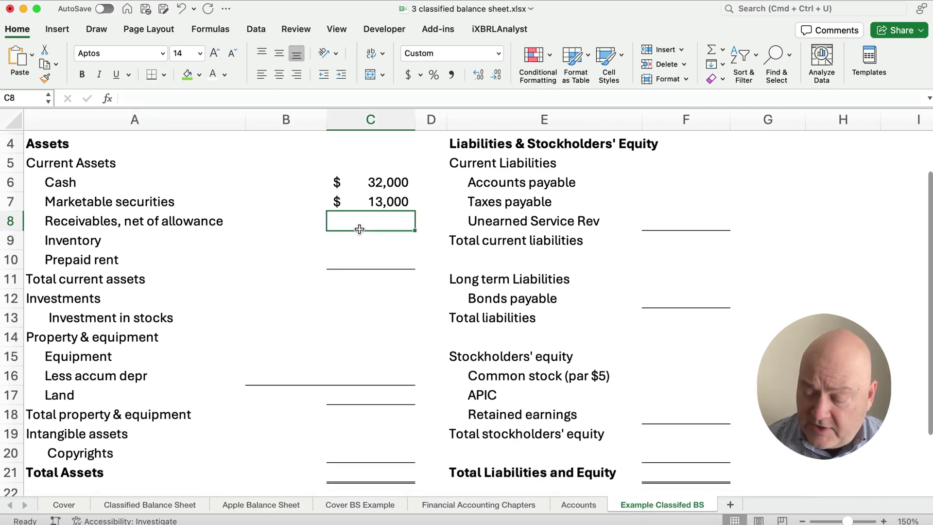
{"action": "type", "text": "=3"}
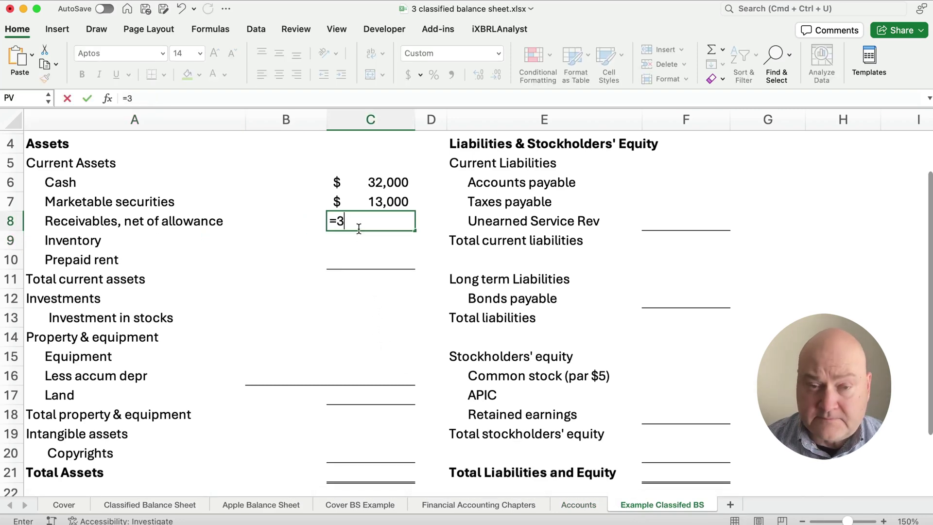
{"action": "type", "text": "0000-3000"}
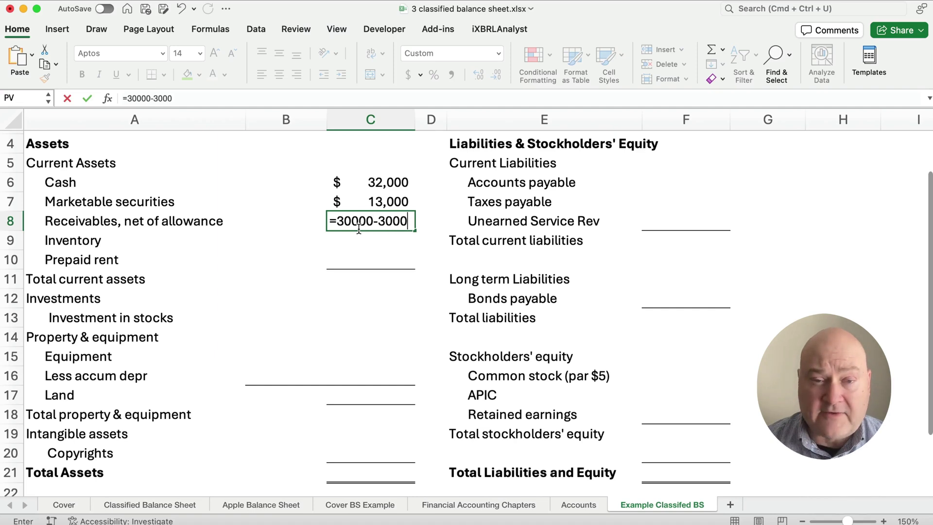
{"action": "key", "text": "Return"}
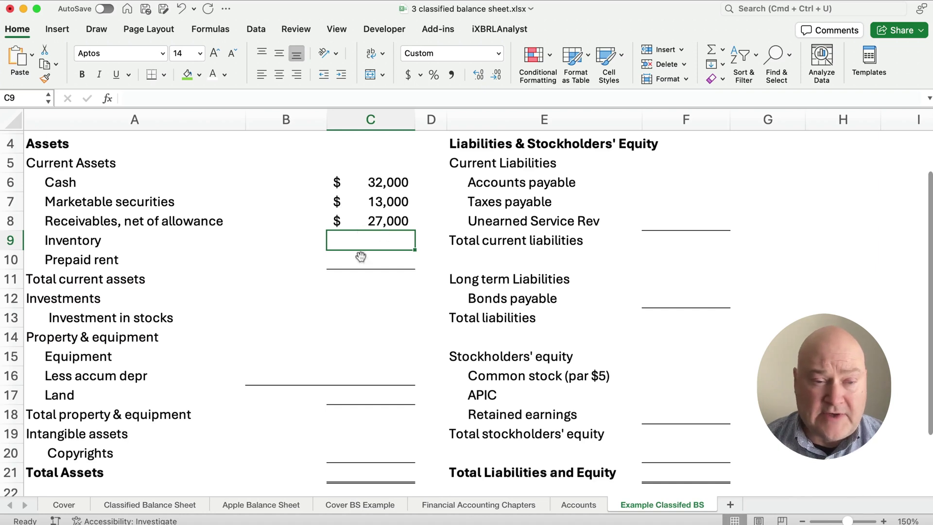
{"action": "left_click_drag", "start_coordinate": [269, 363], "coordinate": [273, 377]}
{"action": "left_click", "coordinate": [292, 199]}
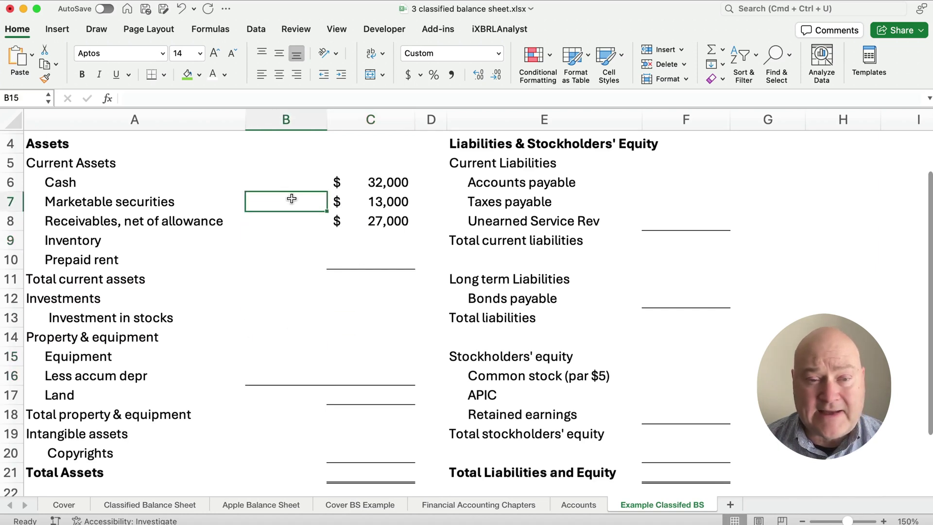
{"action": "left_click_drag", "start_coordinate": [292, 199], "coordinate": [292, 236]}
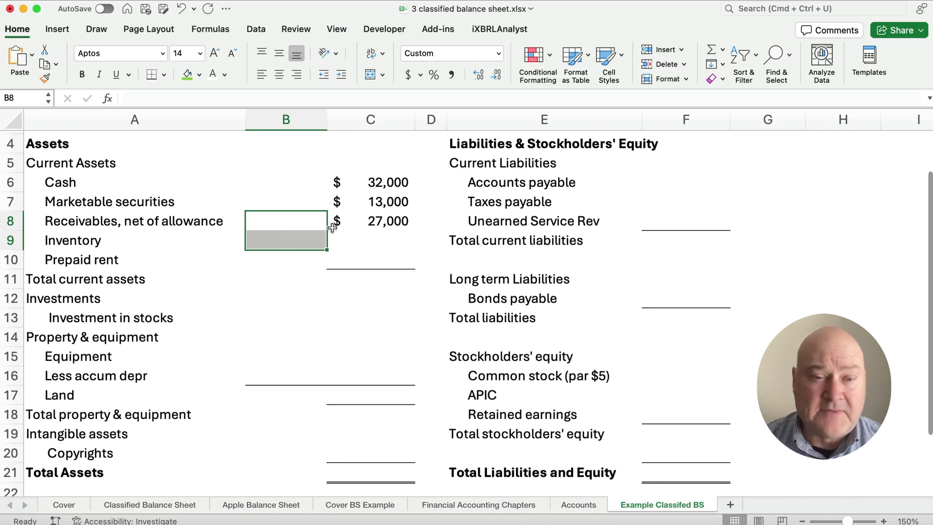
{"action": "left_click", "coordinate": [169, 221]}
{"action": "left_click_drag", "start_coordinate": [169, 221], "coordinate": [363, 218]}
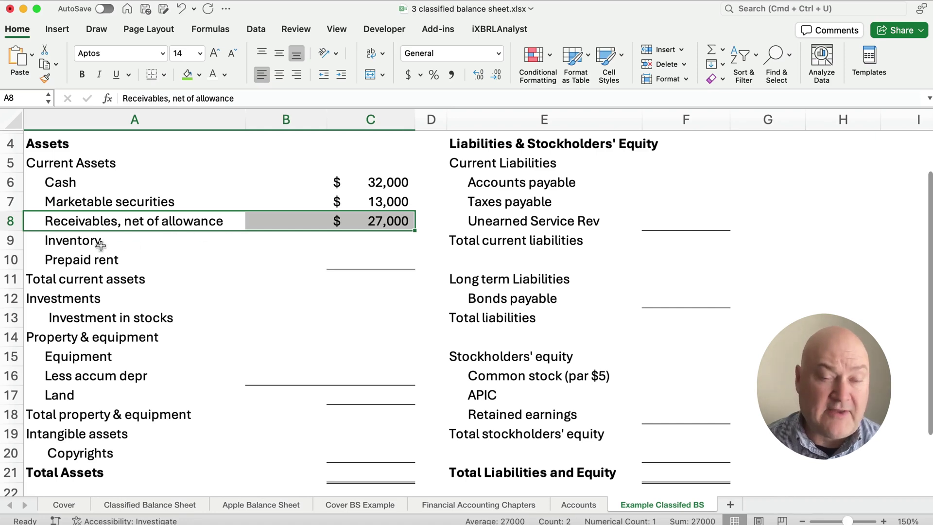
Step: Look up Inventory on the Accounts sheet and enter 40,000 as its amount in C9 of the balance sheet
{"action": "left_click", "coordinate": [358, 244]}
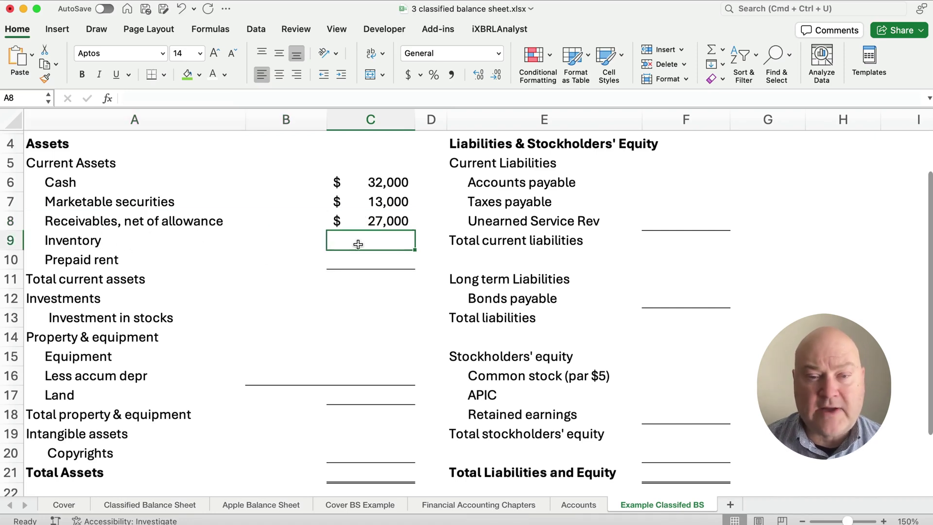
{"action": "key", "text": "super"}
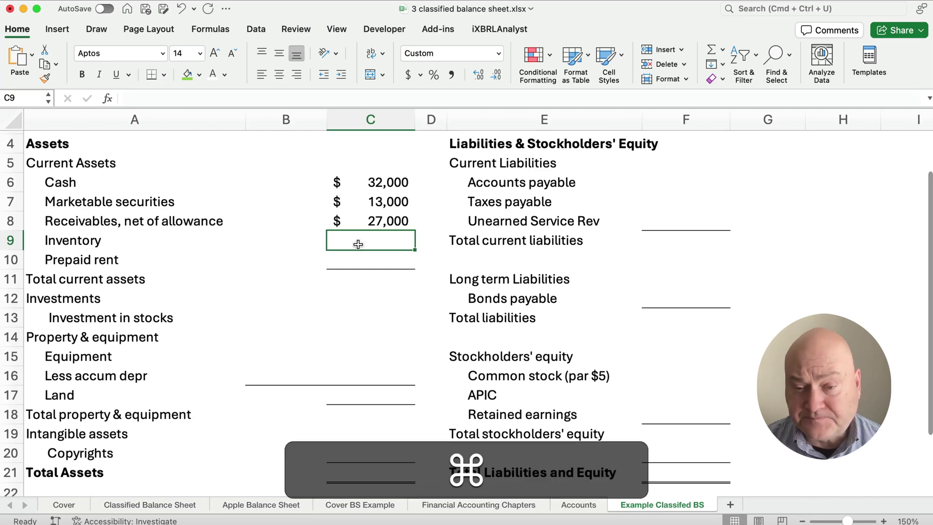
{"action": "key", "text": "super+Left"}
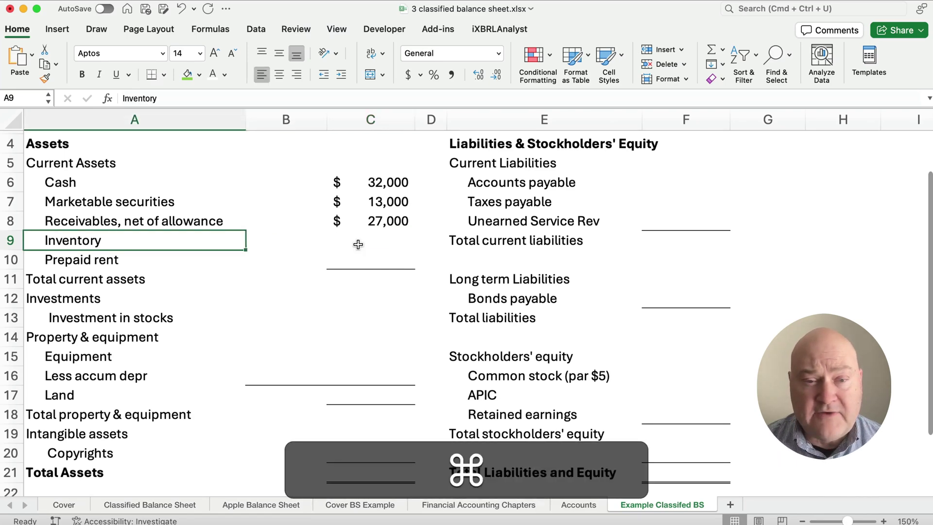
{"action": "key", "text": "alt+super+Left"}
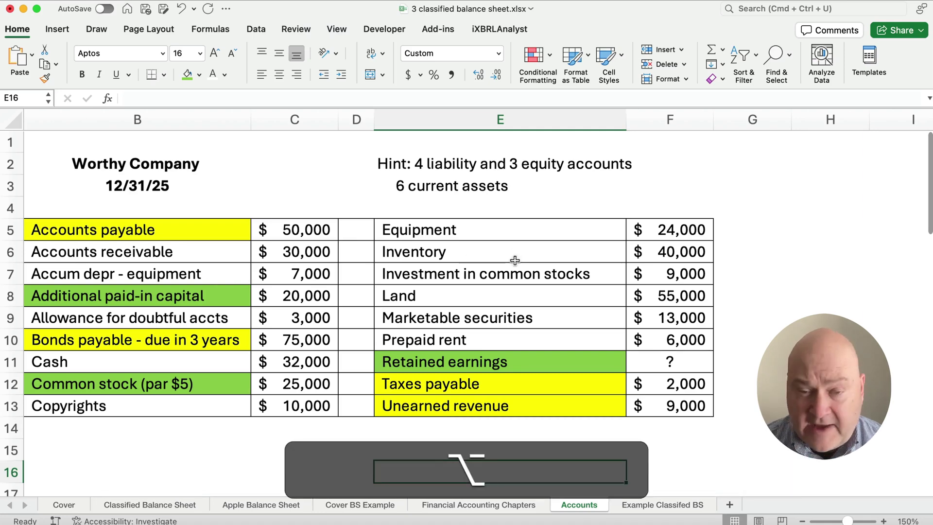
{"action": "key", "text": "alt+Right"}
{"action": "left_click", "coordinate": [369, 245]}
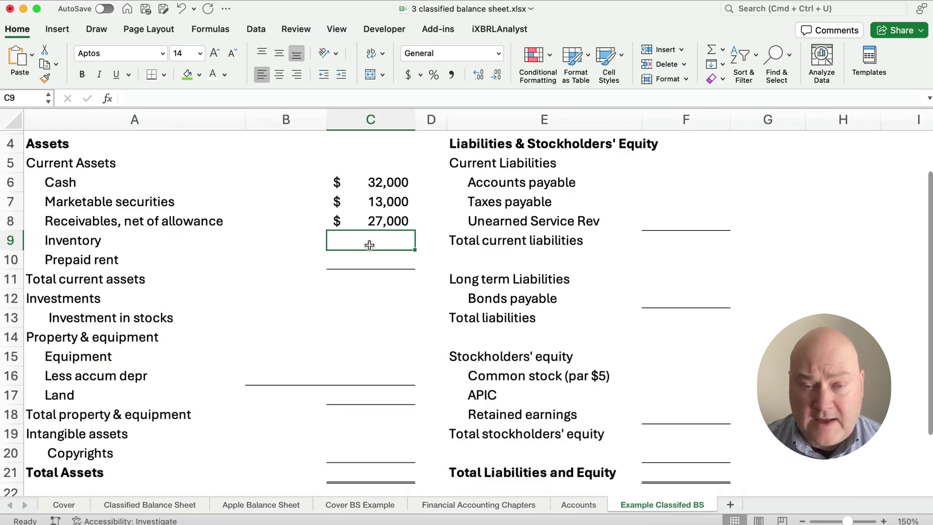
{"action": "type", "text": "40,000"}
{"action": "key", "text": "Return"}
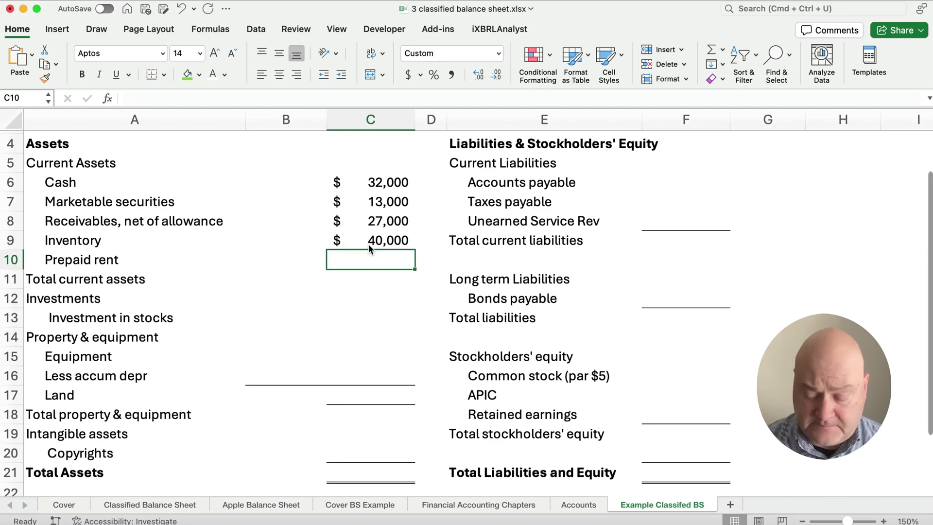
Step: Look up Prepaid rent on the Accounts sheet and enter 6,000 as its amount in C10 of the balance sheet
{"action": "key", "text": "alt+Left"}
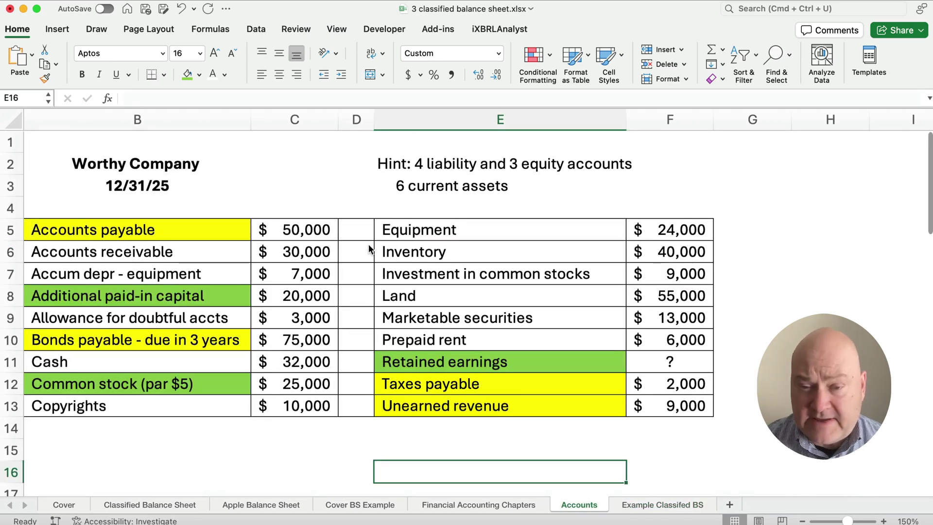
{"action": "left_click_drag", "start_coordinate": [467, 340], "coordinate": [668, 342]}
{"action": "key", "text": "alt+Right"}
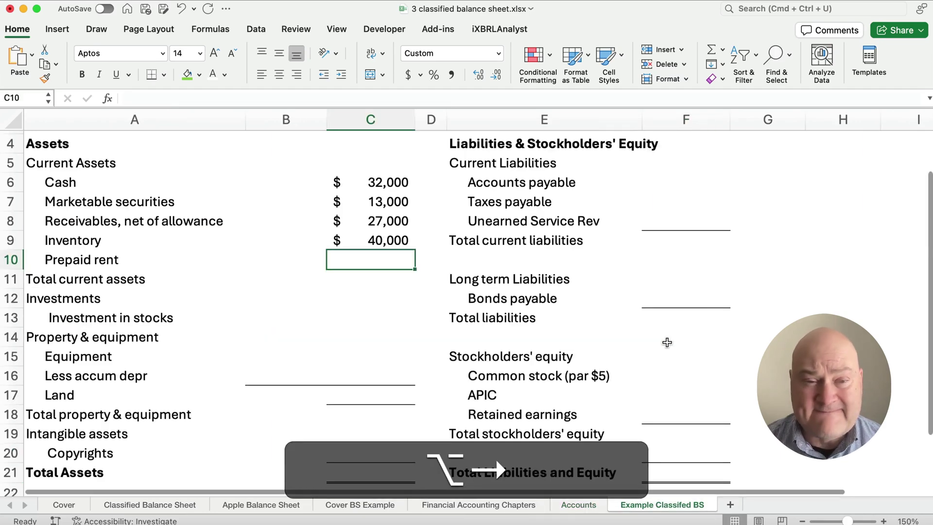
{"action": "type", "text": "6,000"}
{"action": "key", "text": "Return"}
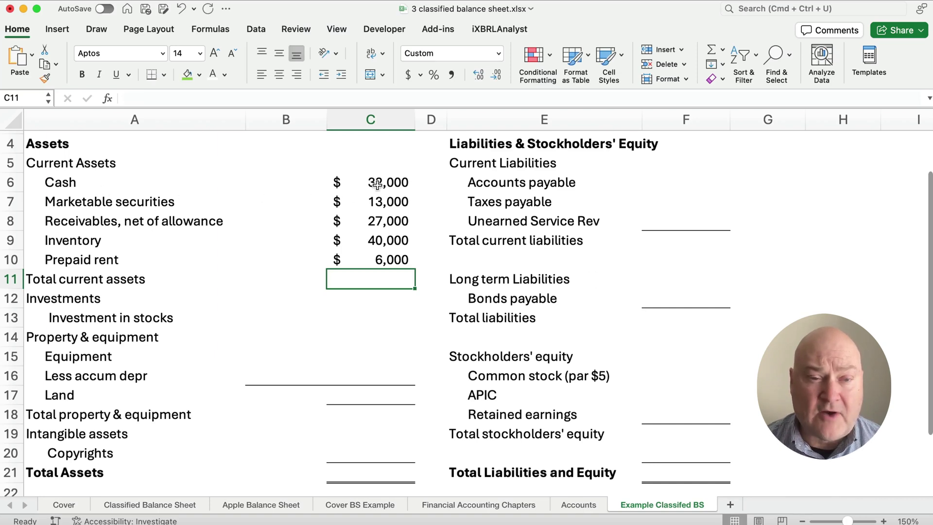
Step: Total the current assets in C11 with a SUM of C6 through C10
{"action": "left_click_drag", "start_coordinate": [378, 187], "coordinate": [379, 271]}
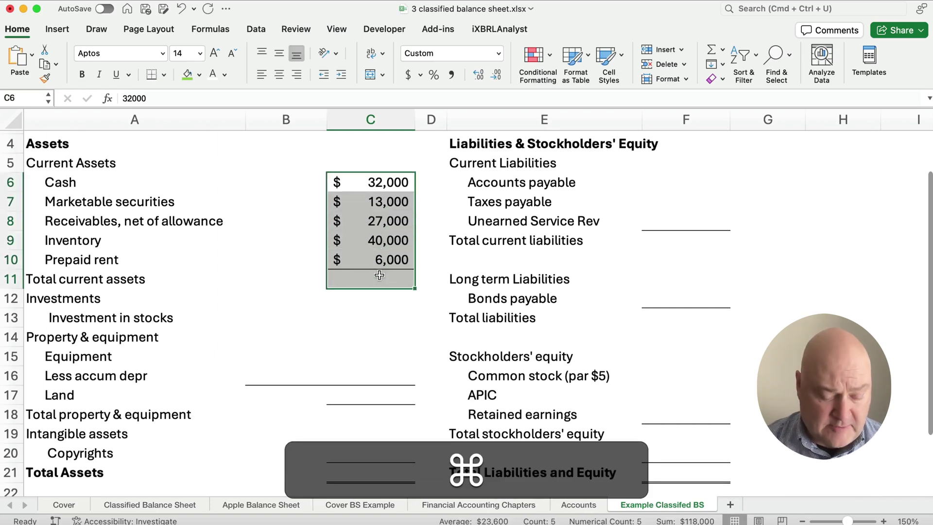
{"action": "key", "text": "super+shift+t"}
{"action": "left_click", "coordinate": [379, 279]}
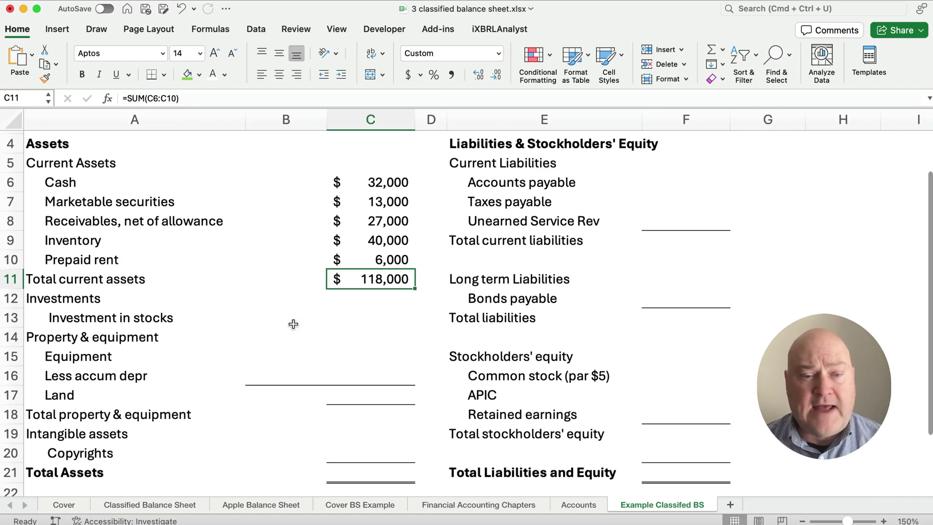
Step: Look up Investment in common stocks on the Accounts sheet and enter 9,000 for Investment in stocks in C13 of the balance sheet
{"action": "left_click", "coordinate": [356, 316]}
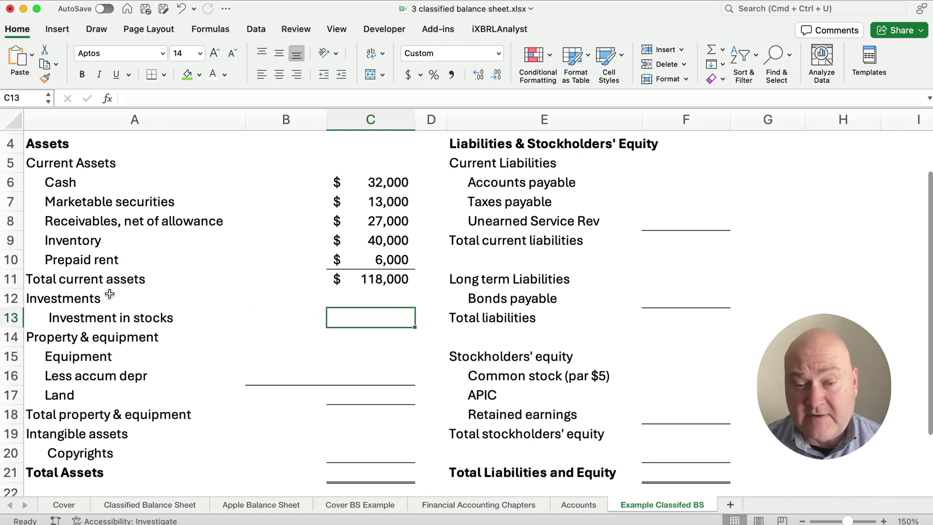
{"action": "key", "text": "alt+Left"}
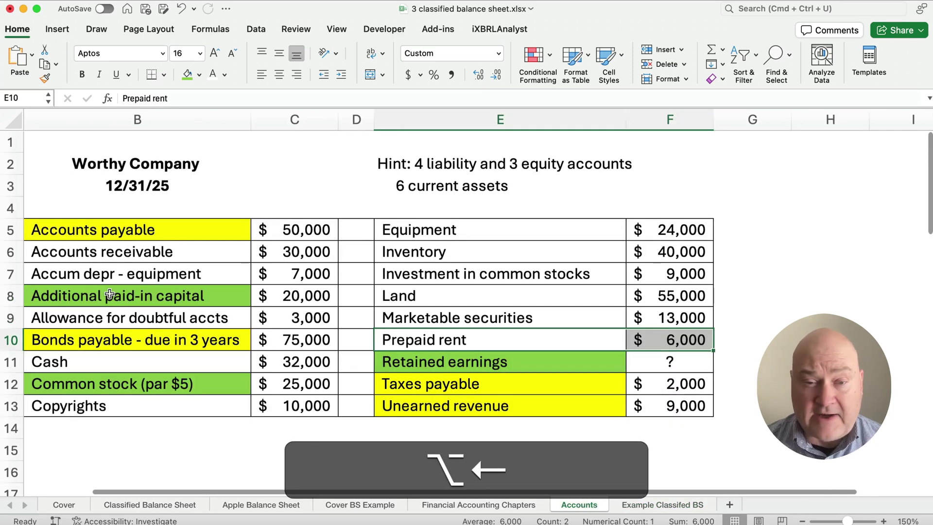
{"action": "left_click", "coordinate": [470, 275]}
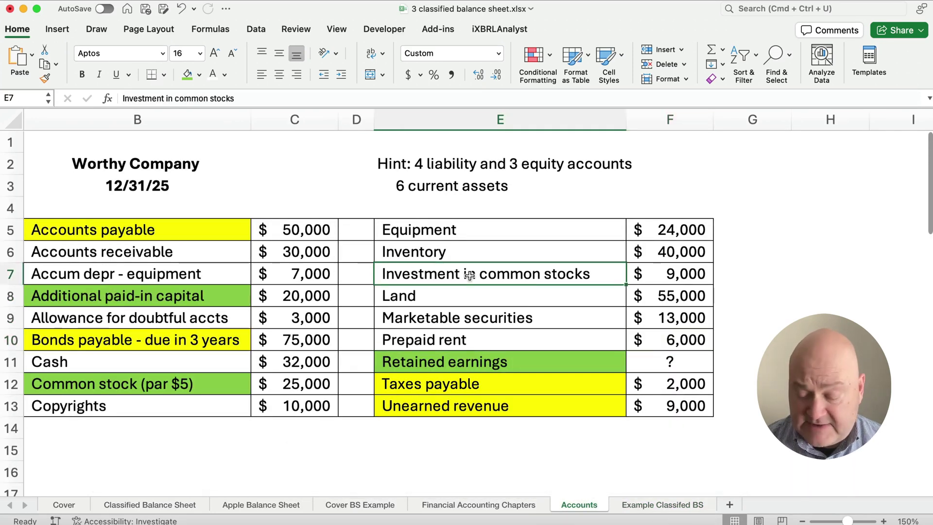
{"action": "key", "text": "alt+Right"}
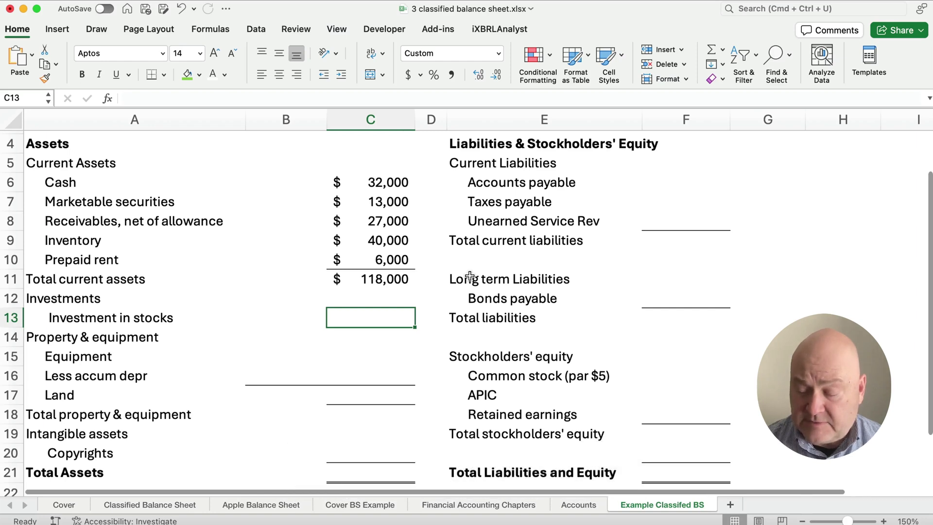
{"action": "type", "text": "9000"}
{"action": "key", "text": "Return"}
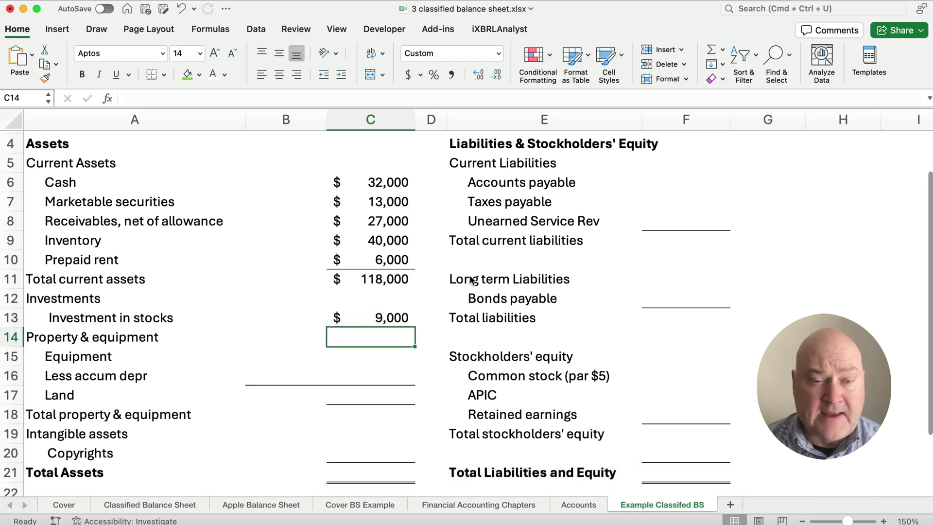
Step: Look up Equipment and its accumulated depreciation on the Accounts sheet, and enter 24,000 in B15 and -7,000 in B16 of the balance sheet
{"action": "key", "text": "Down"}
{"action": "key", "text": "Left"}
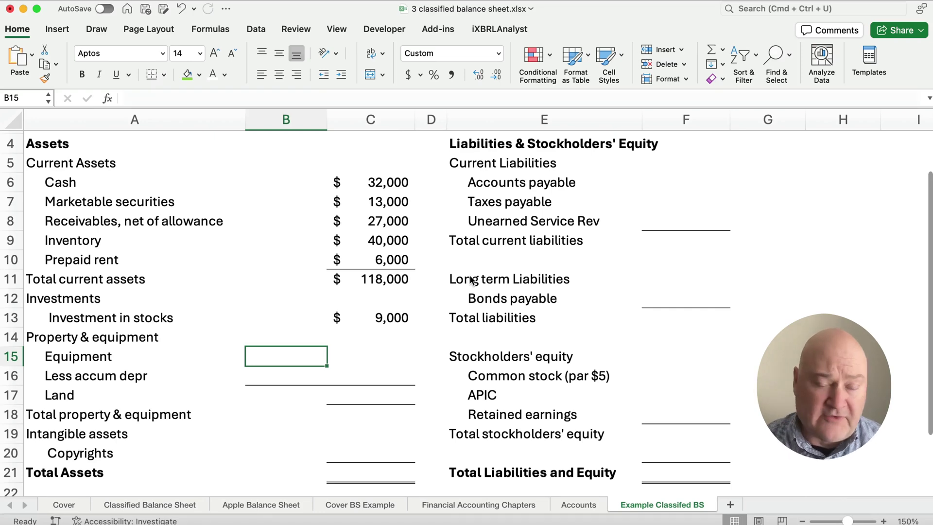
{"action": "key", "text": "alt+Left"}
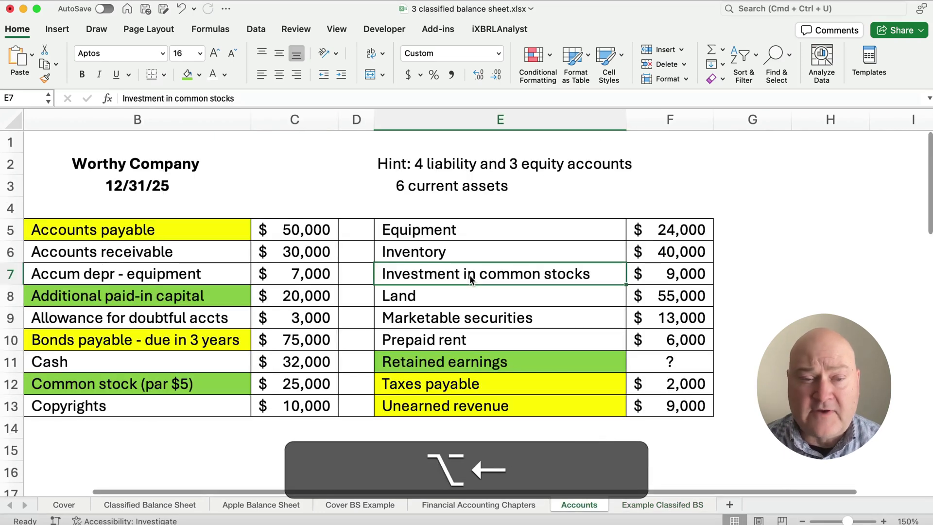
{"action": "left_click", "coordinate": [665, 229]}
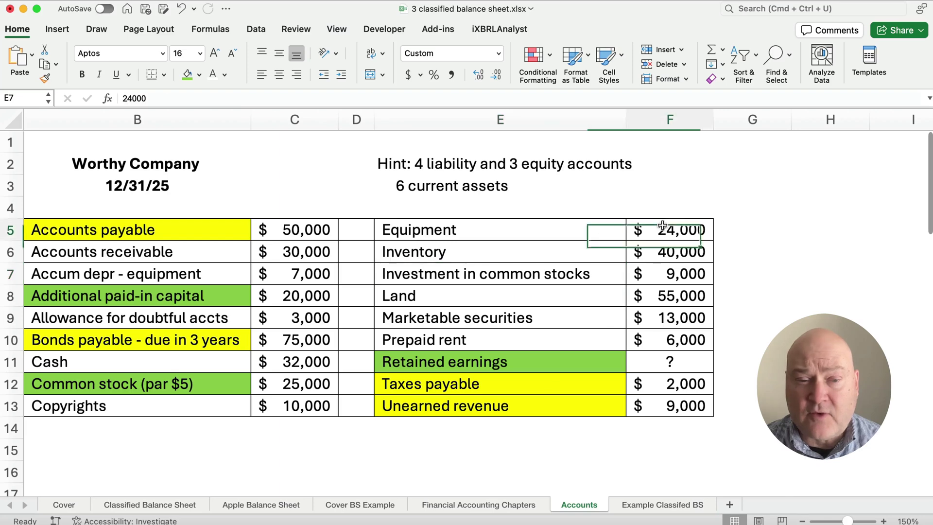
{"action": "left_click", "coordinate": [171, 276]}
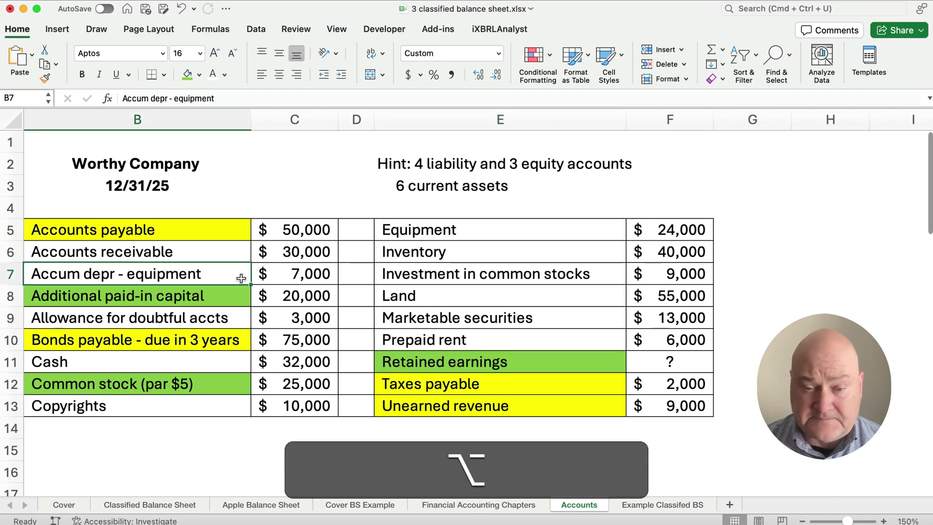
{"action": "key", "text": "alt+Right"}
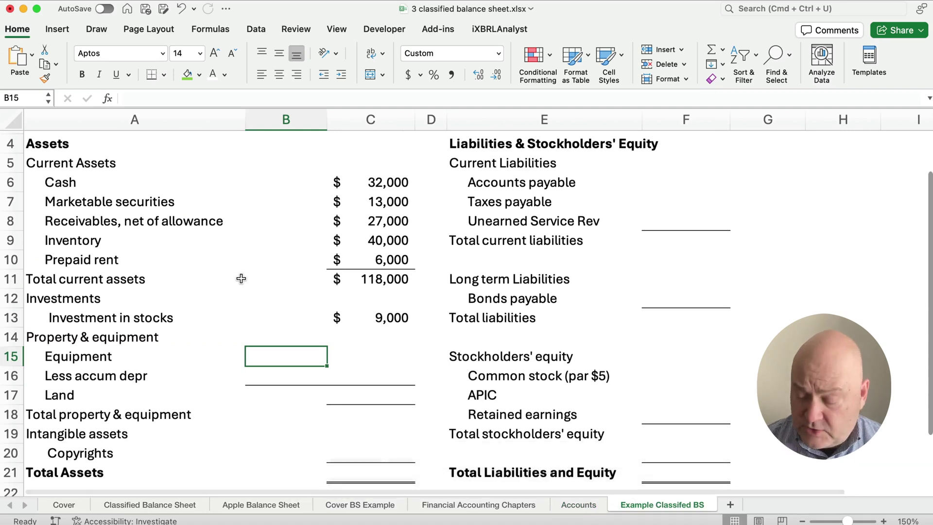
{"action": "type", "text": "24000"}
{"action": "key", "text": "Return"}
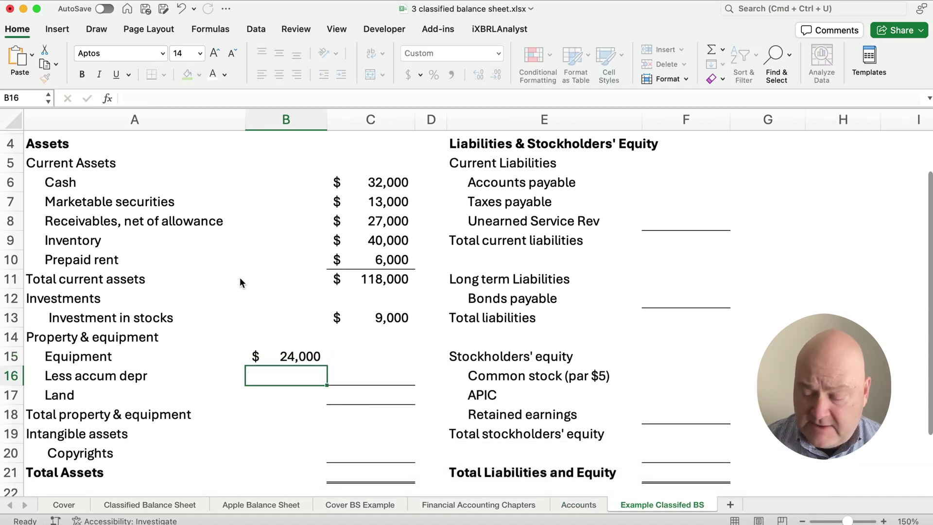
{"action": "type", "text": "-7000"}
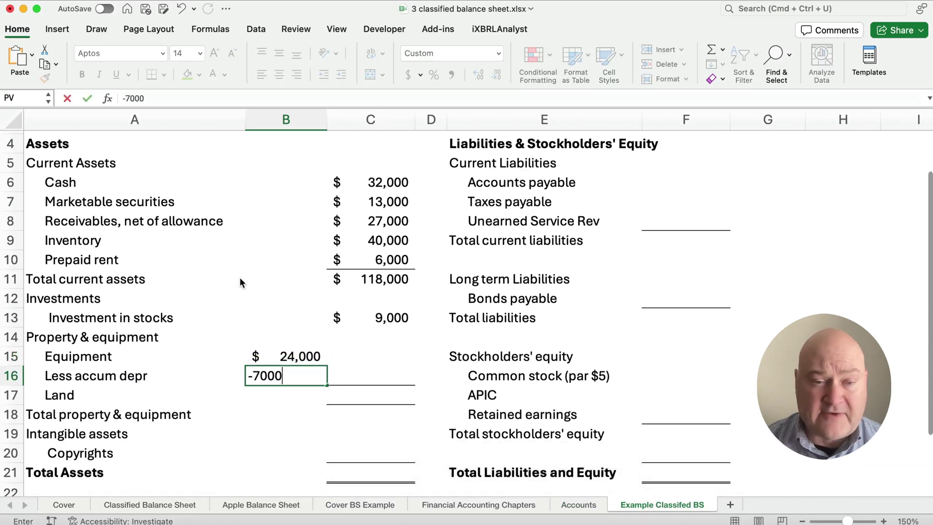
{"action": "key", "text": "Tab"}
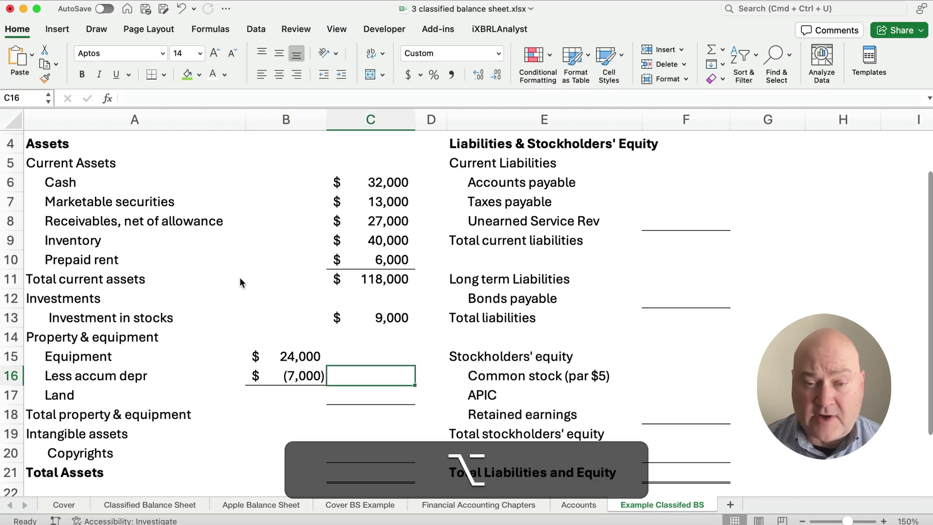
Step: Compute the net equipment amount in C16 with the formula =B15+B16
{"action": "key", "text": "alt+Left"}
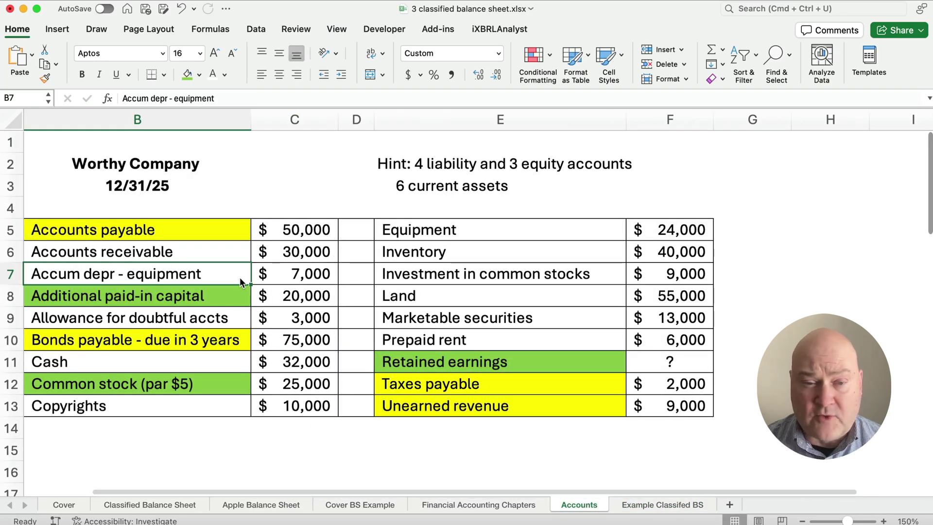
{"action": "key", "text": "alt+Right"}
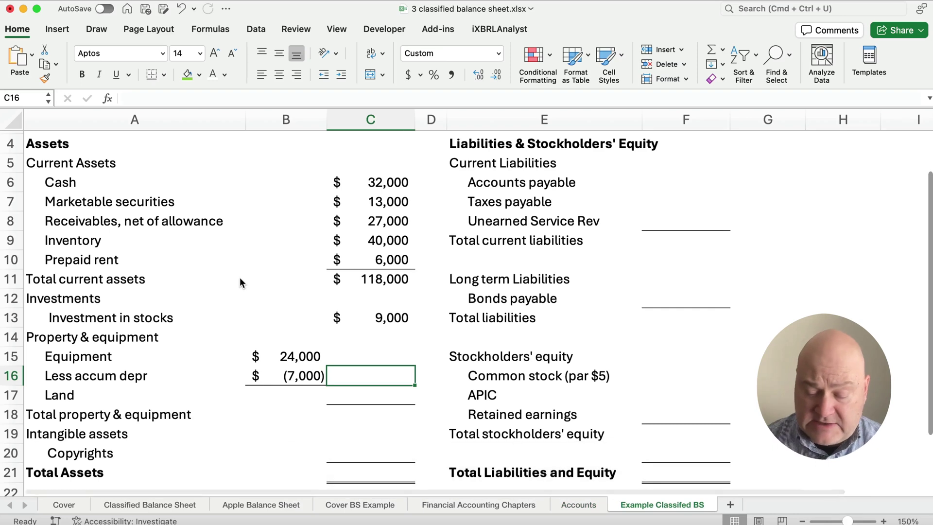
{"action": "type", "text": "="}
{"action": "key", "text": "Left"}
{"action": "key", "text": "Up"}
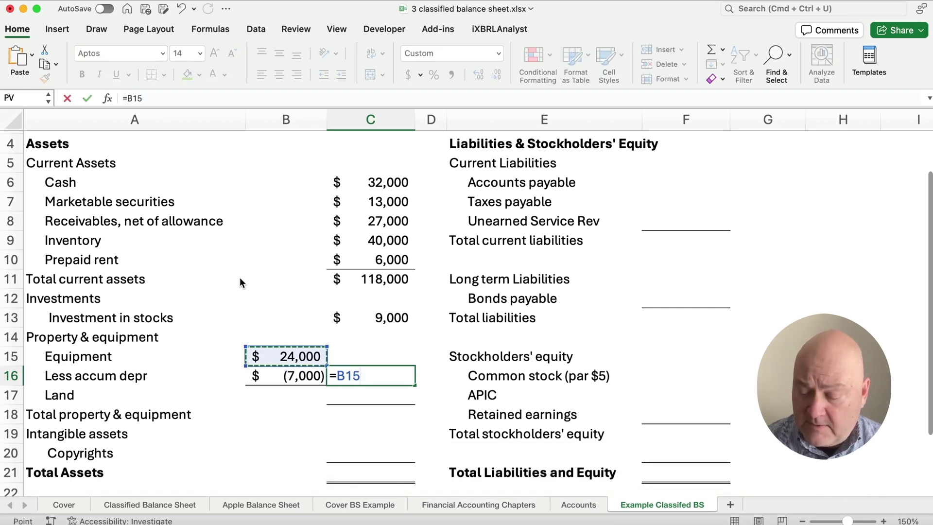
{"action": "type", "text": "+"}
{"action": "key", "text": "Left"}
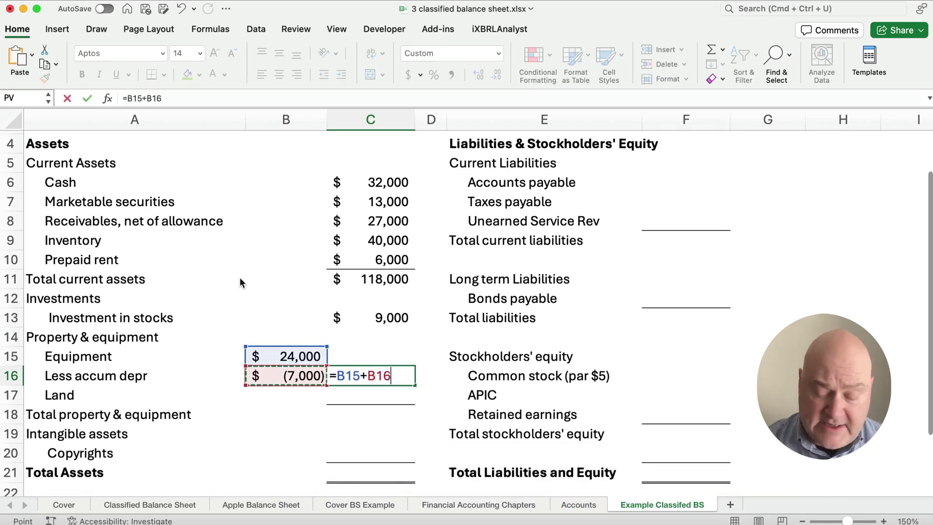
{"action": "key", "text": "Return"}
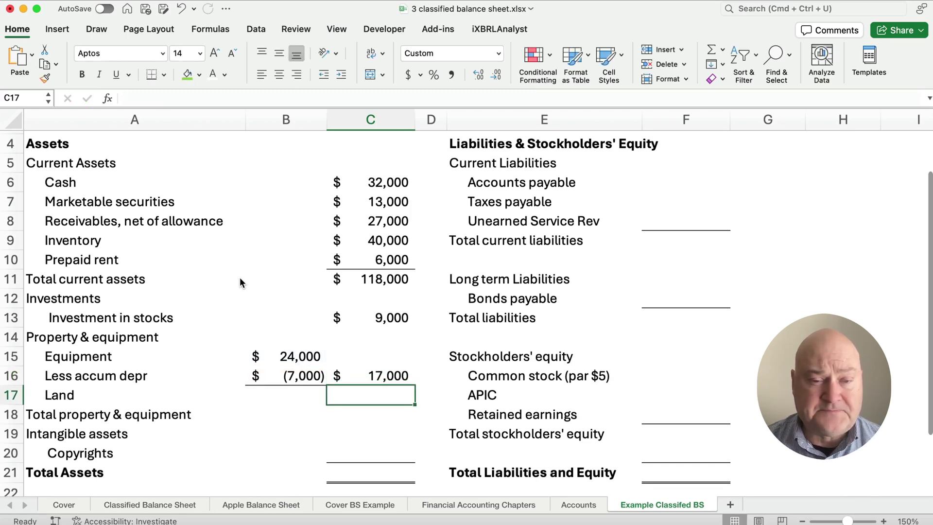
Step: Look up Land on the Accounts sheet and enter 55,000 as its amount in C17 of the balance sheet
{"action": "key", "text": "alt+Left"}
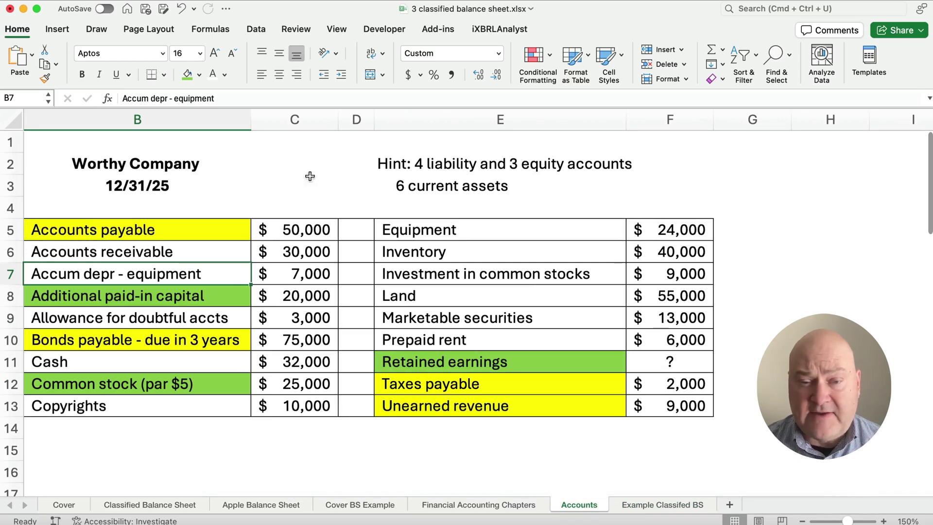
{"action": "left_click_drag", "start_coordinate": [397, 292], "coordinate": [645, 287]}
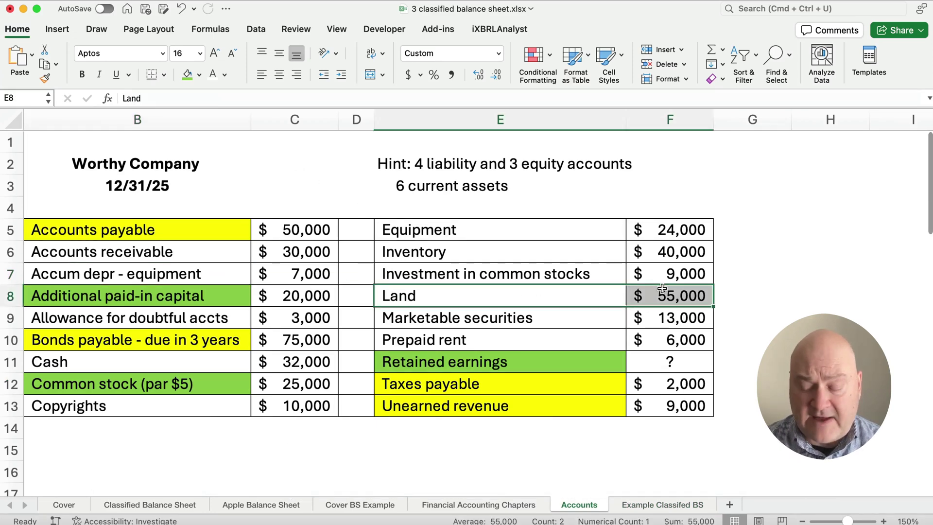
{"action": "key", "text": "alt+Right"}
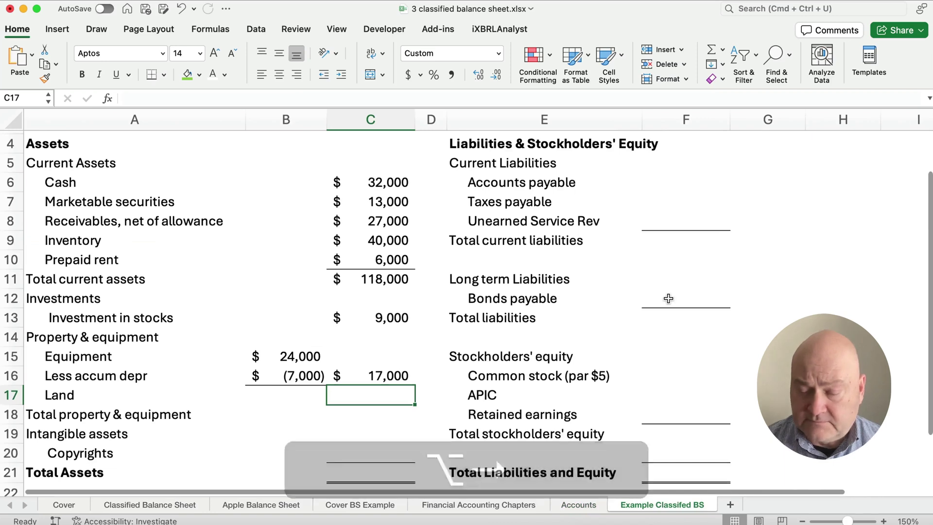
{"action": "type", "text": "55000"}
{"action": "key", "text": "Return"}
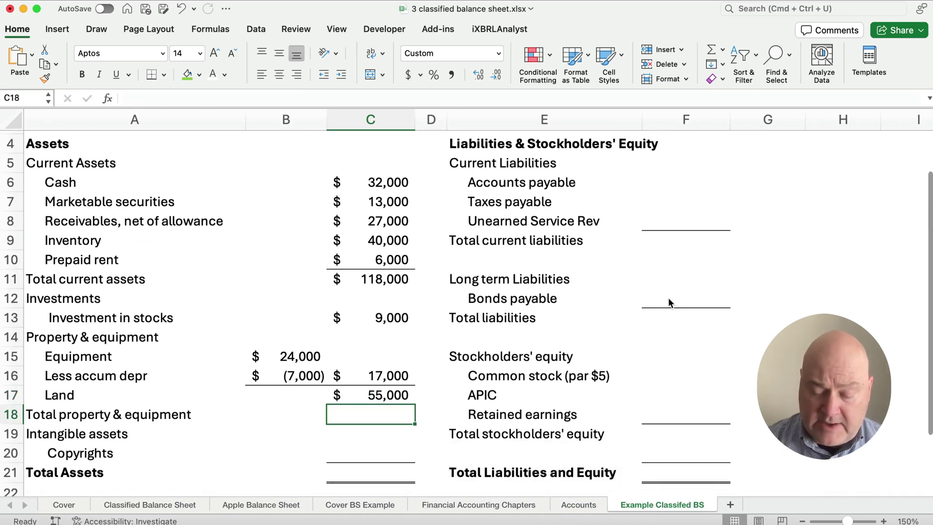
Step: Compute total property and equipment in C18 by adding net equipment in C16 and land in C17
{"action": "type", "text": "="}
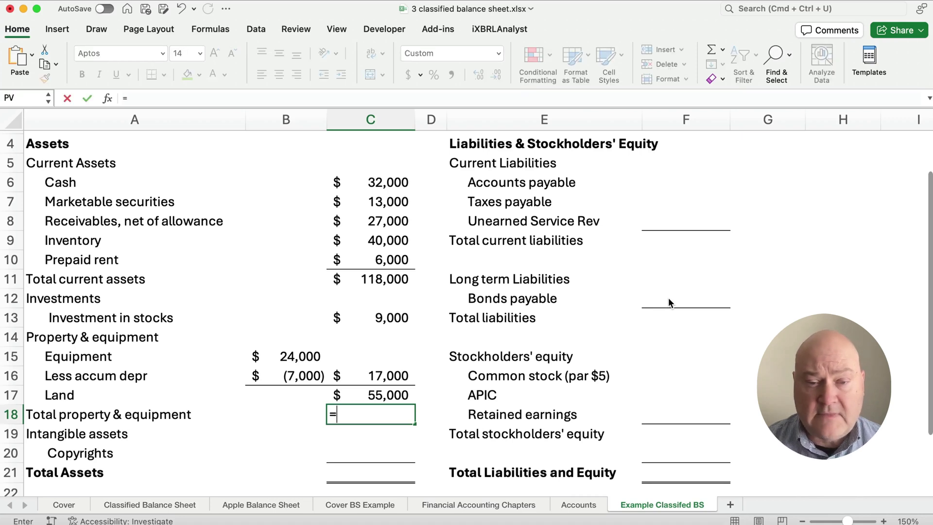
{"action": "key", "text": "Up"}
{"action": "key", "text": "Up"}
{"action": "type", "text": "+"}
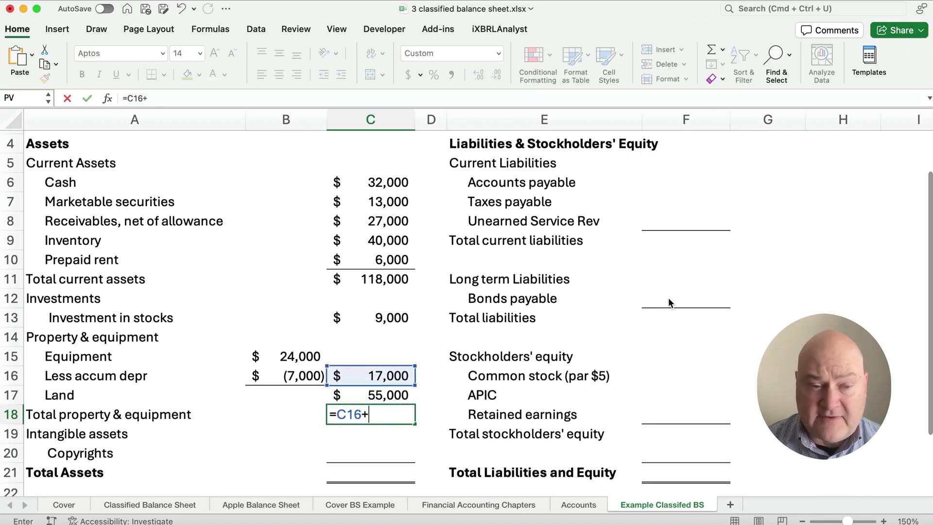
{"action": "key", "text": "Up"}
{"action": "key", "text": "Return"}
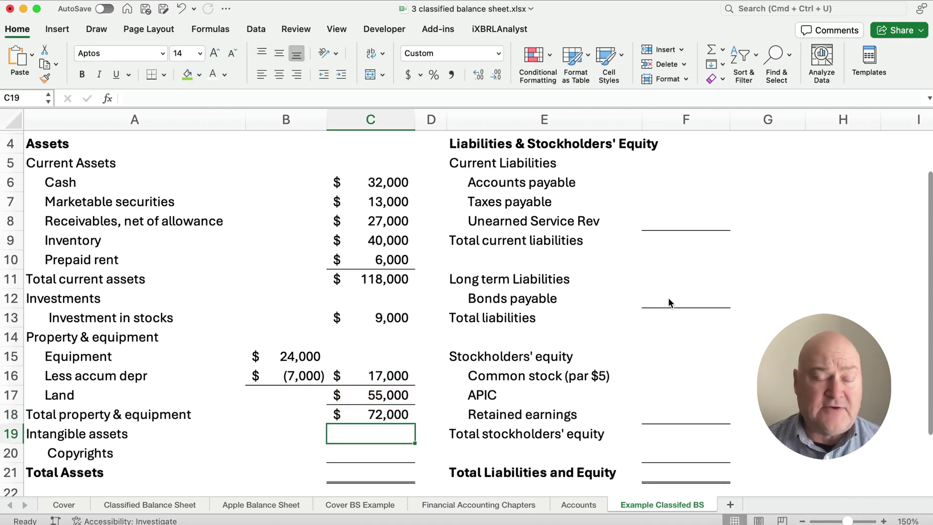
Step: Look up Copyrights on the Accounts sheet and enter 10,000 as its amount in C20 of the balance sheet
{"action": "key", "text": "Down"}
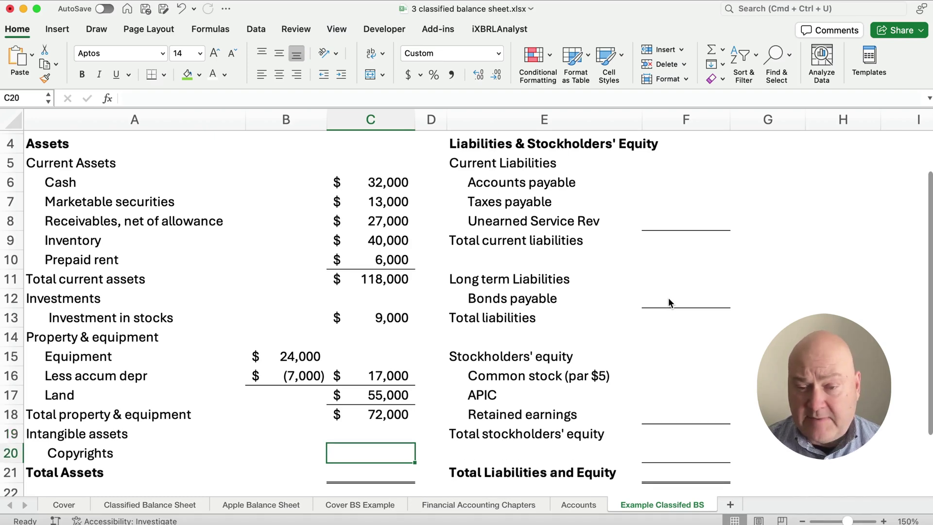
{"action": "key", "text": "alt+Left"}
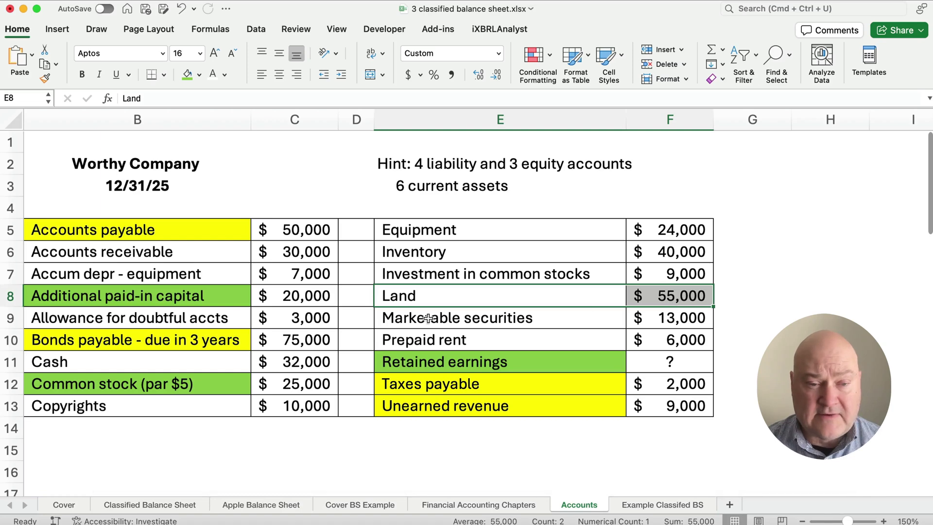
{"action": "left_click", "coordinate": [204, 401]}
{"action": "left_click", "coordinate": [282, 402]}
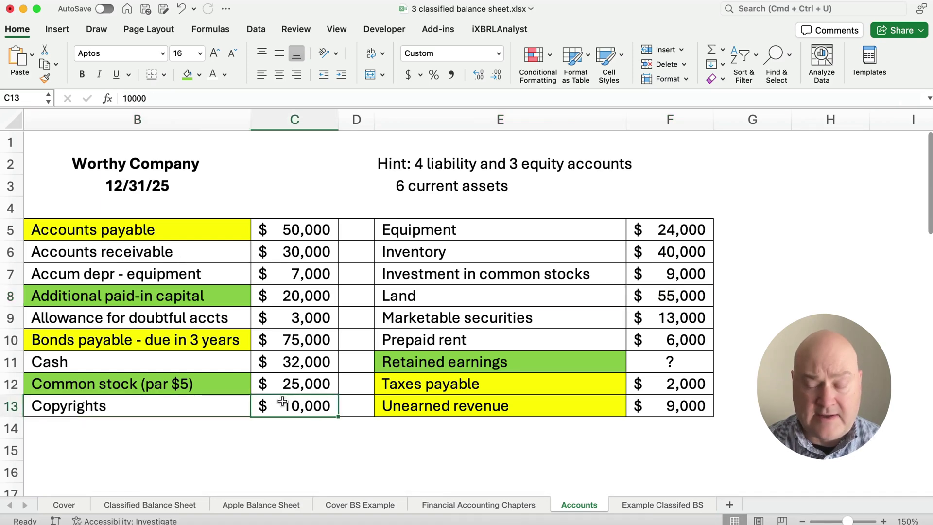
{"action": "key", "text": "alt+Right"}
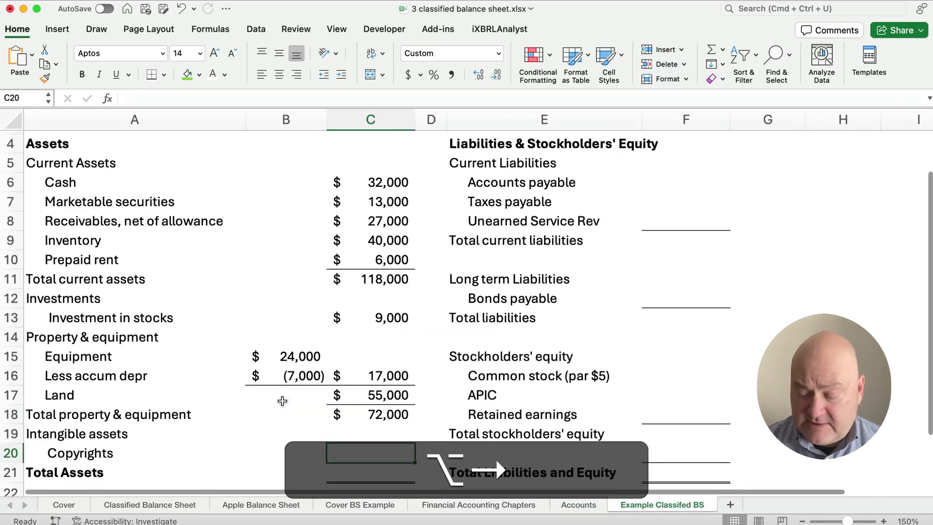
{"action": "type", "text": "10000"}
{"action": "key", "text": "Return"}
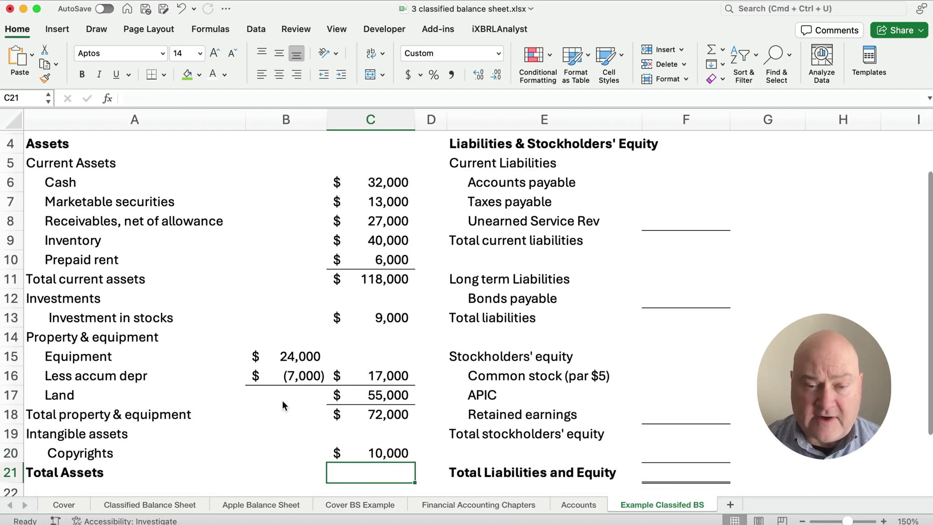
Step: Compute total assets in C21 by adding total current assets, investment in stocks, total property and equipment, and copyrights with =C11+C13+C18+C20
{"action": "type", "text": "="}
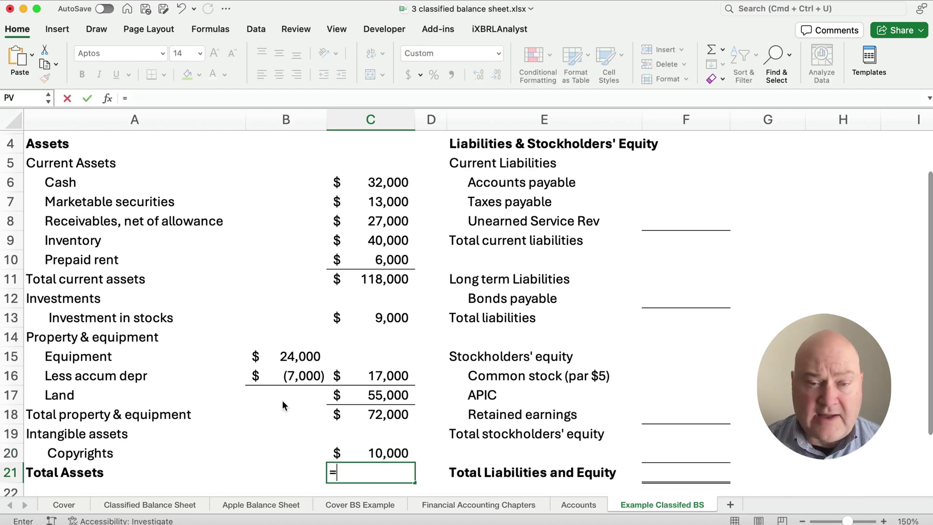
{"action": "left_click", "coordinate": [350, 281]}
{"action": "type", "text": "+"}
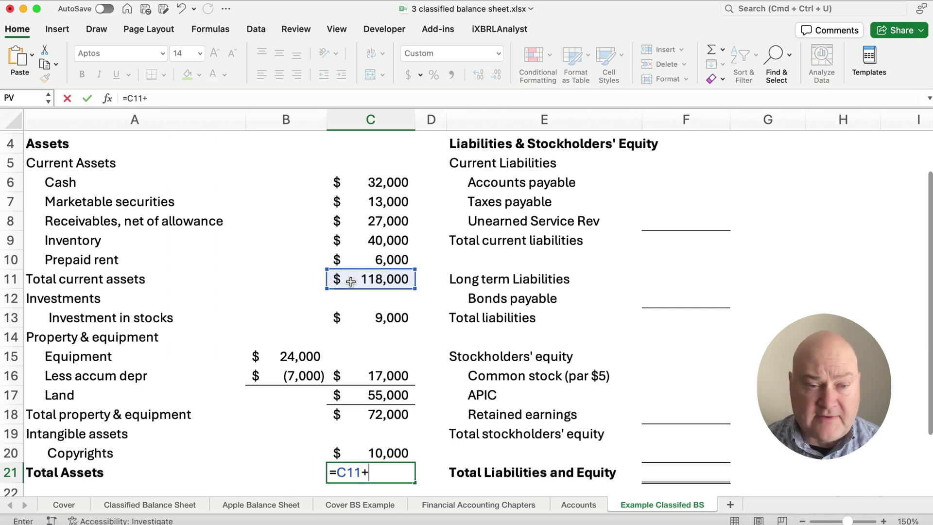
{"action": "left_click", "coordinate": [379, 316]}
{"action": "type", "text": "+"}
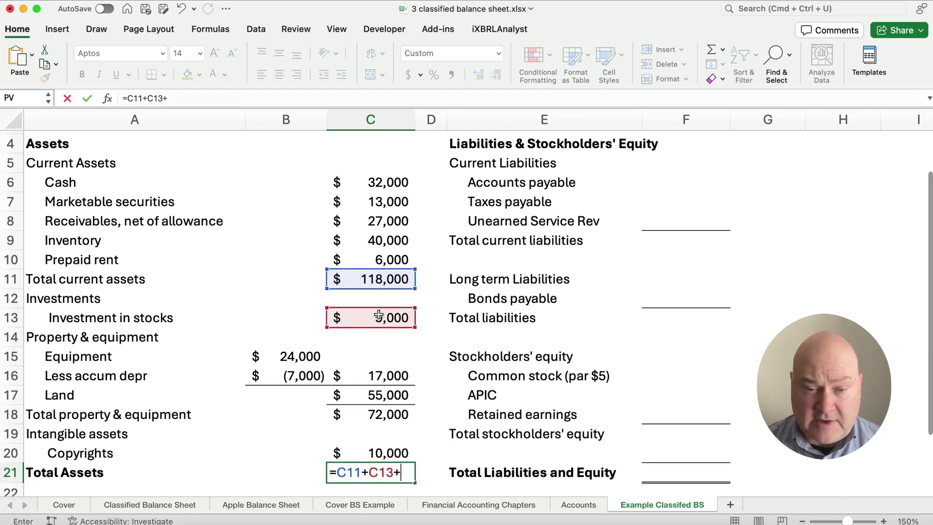
{"action": "left_click", "coordinate": [375, 409]}
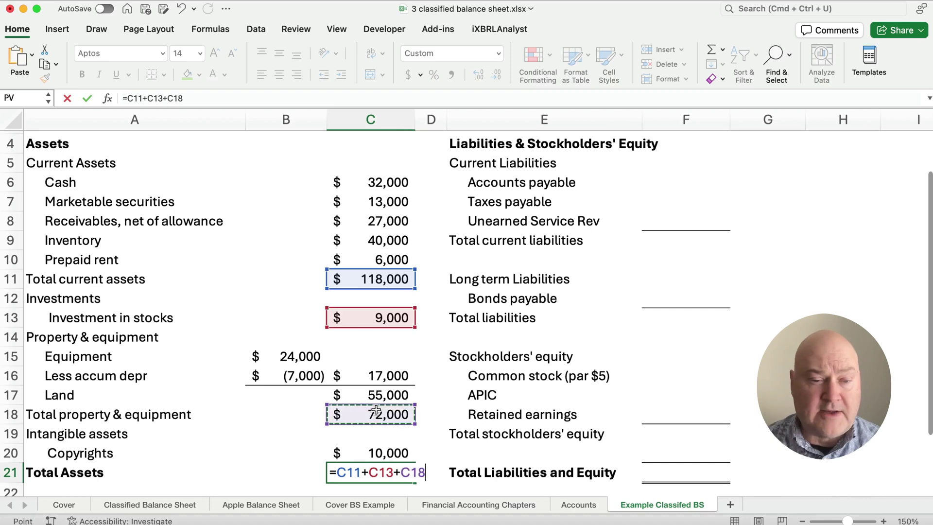
{"action": "type", "text": "+"}
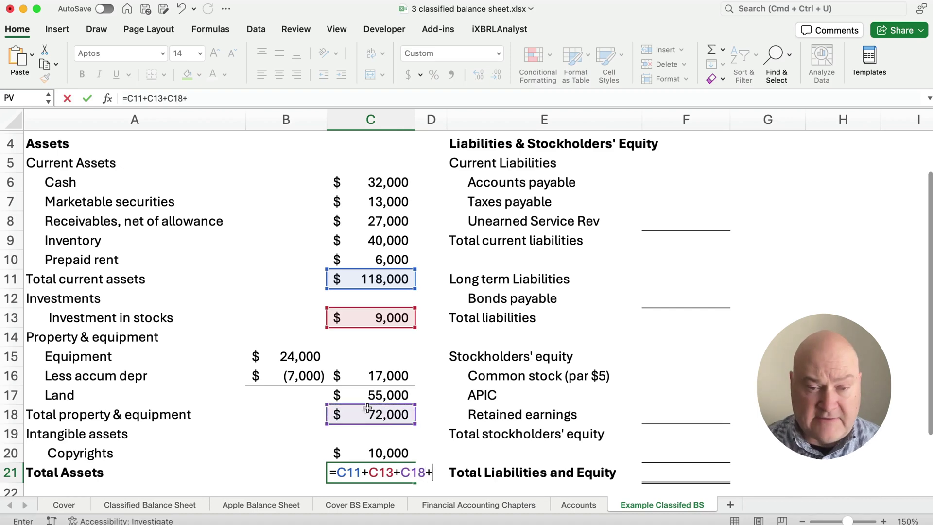
{"action": "left_click", "coordinate": [386, 454]}
{"action": "key", "text": "Return"}
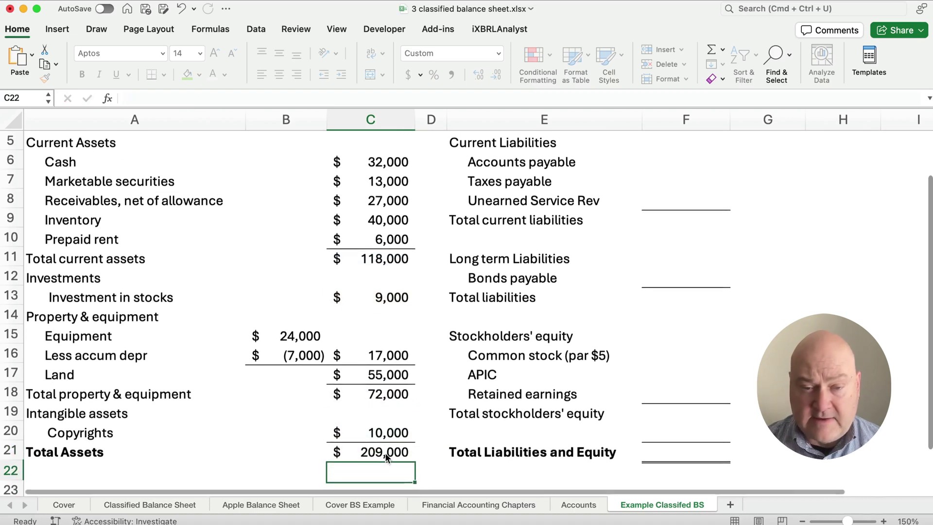
{"action": "left_click", "coordinate": [385, 453]}
{"action": "scroll", "coordinate": [370, 277], "scroll_direction": "up", "scroll_amount": 3}
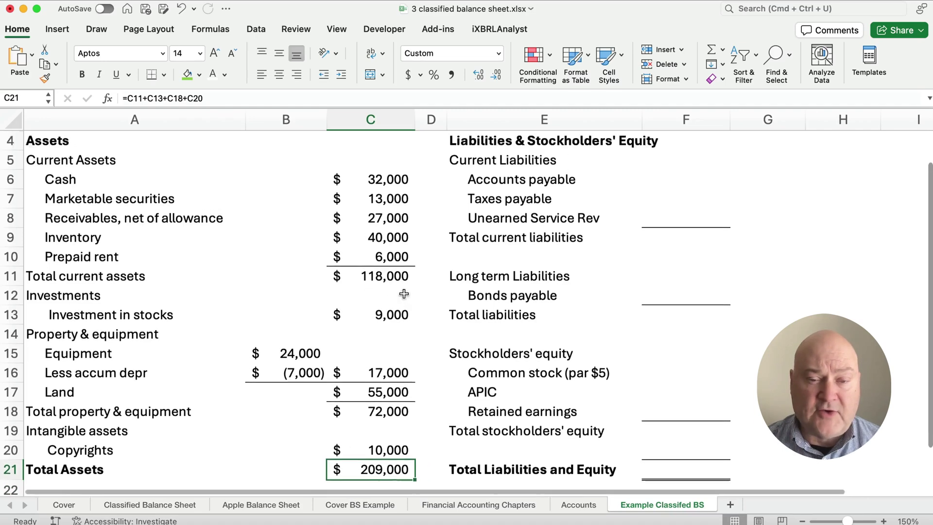
{"action": "scroll", "coordinate": [417, 299], "scroll_direction": "down", "scroll_amount": 2}
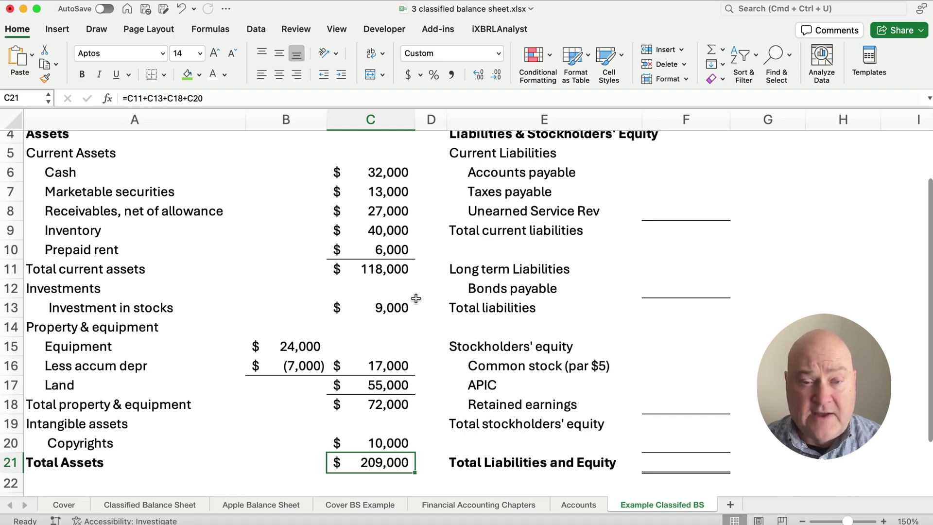
{"action": "scroll", "coordinate": [408, 265], "scroll_direction": "up", "scroll_amount": 1}
{"action": "scroll", "coordinate": [408, 265], "scroll_direction": "up", "scroll_amount": 1}
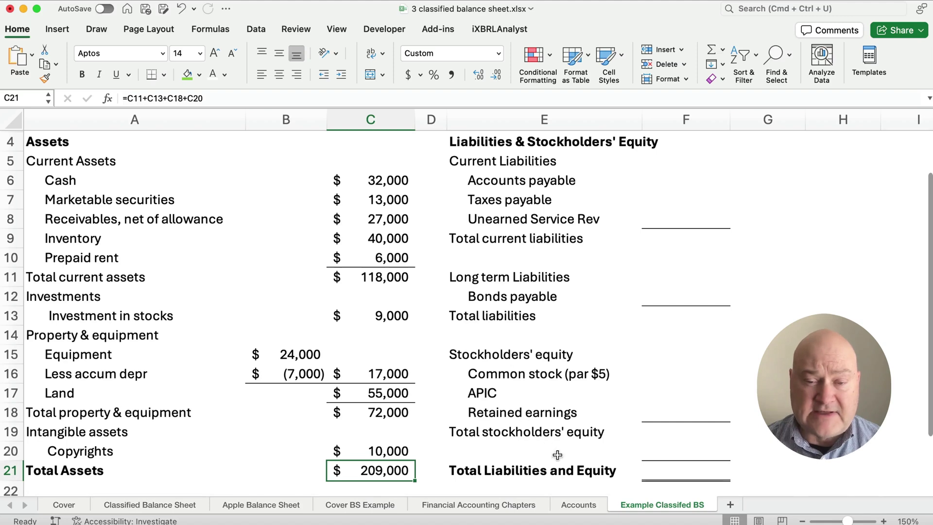
Step: Set Total Liabilities and Equity in F21 equal to total assets with the formula =C21
{"action": "left_click", "coordinate": [683, 465]}
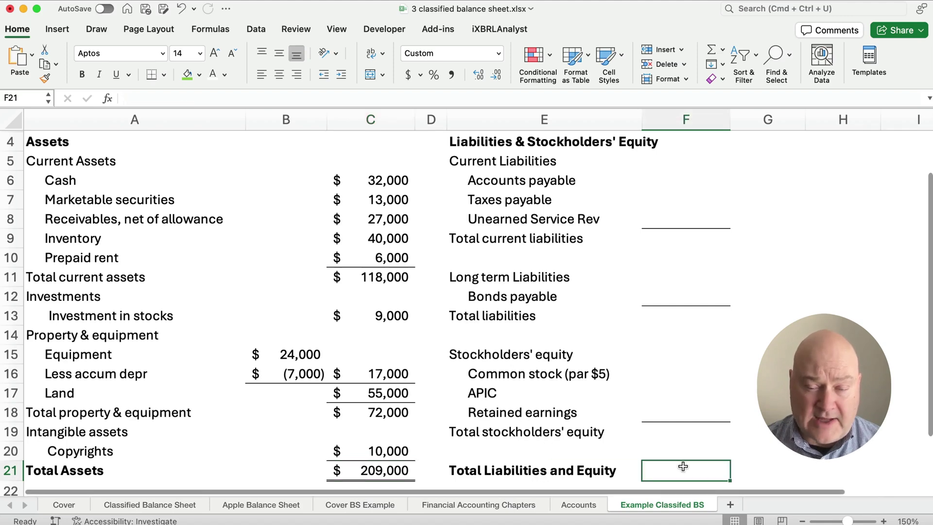
{"action": "left_click", "coordinate": [671, 408]}
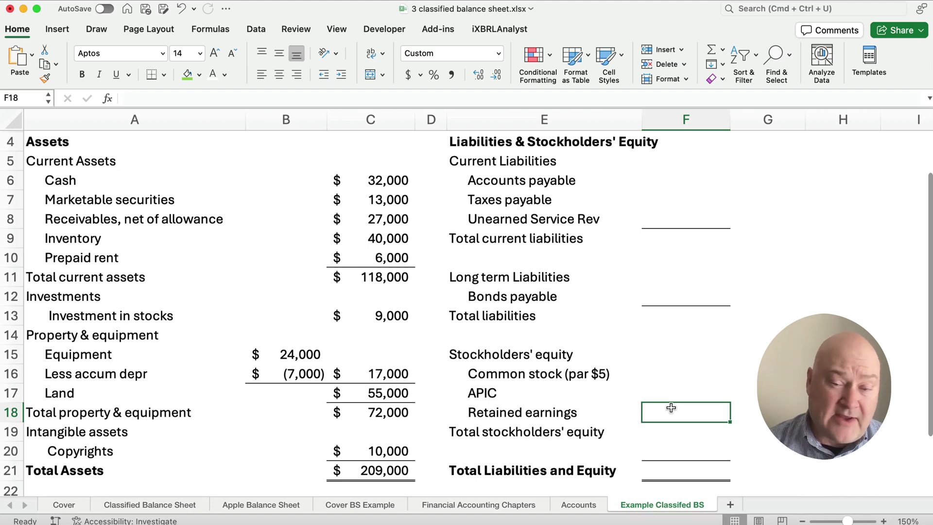
{"action": "left_click", "coordinate": [665, 471]}
{"action": "type", "text": "="}
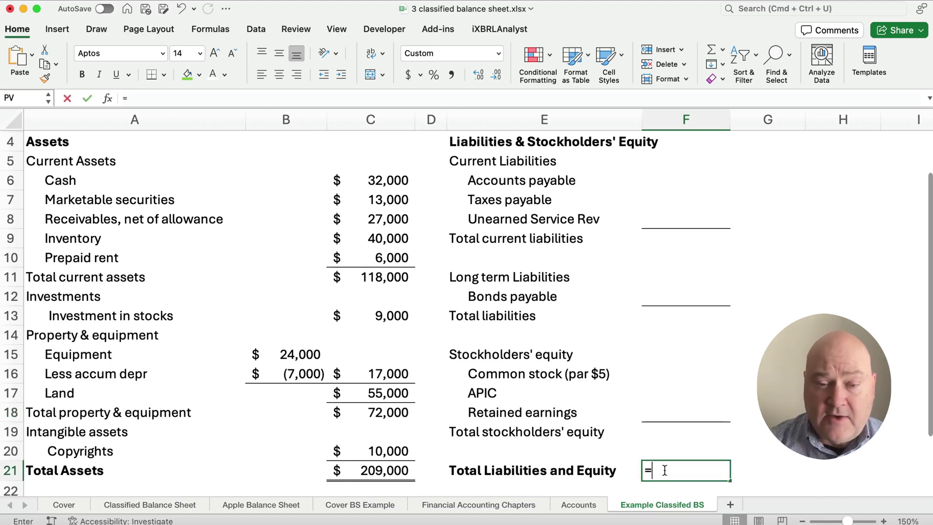
{"action": "left_click", "coordinate": [378, 471]}
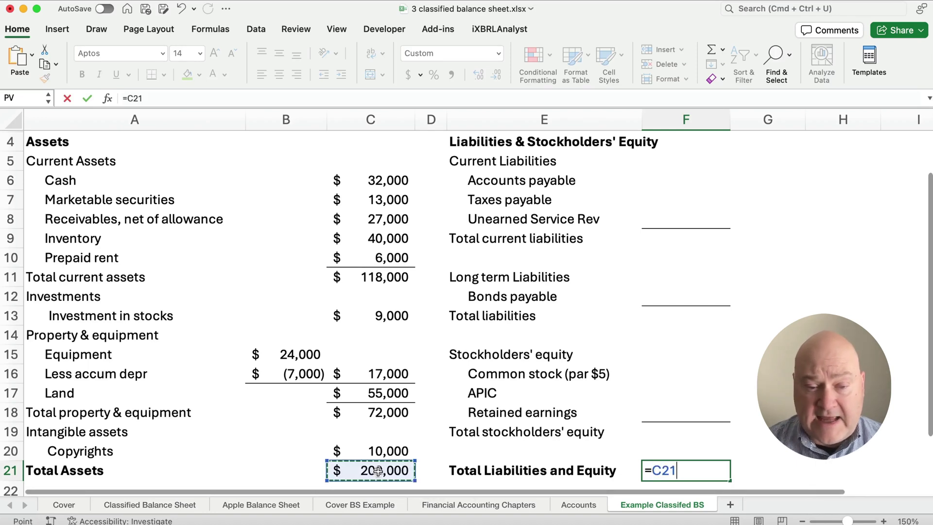
{"action": "key", "text": "Return"}
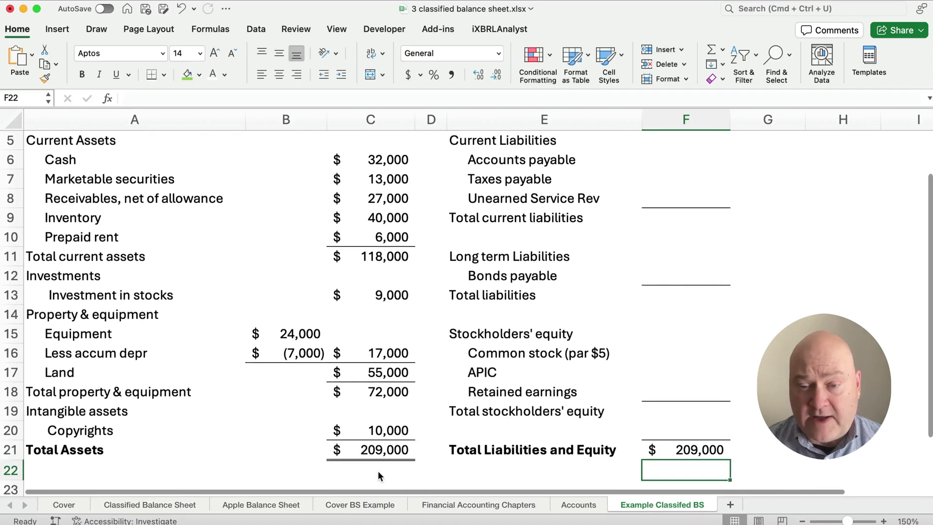
{"action": "key", "text": "Up"}
{"action": "scroll", "coordinate": [399, 427], "scroll_direction": "up", "scroll_amount": 2}
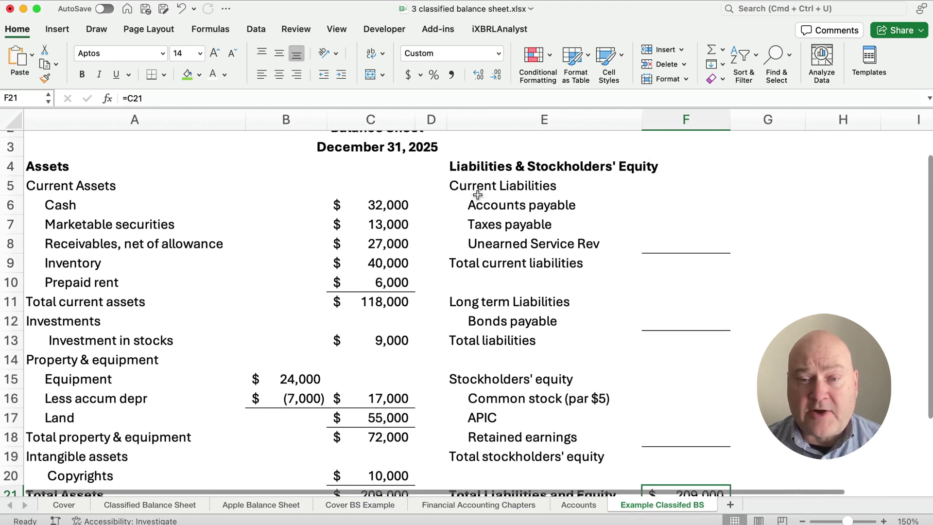
Step: Look up Accounts payable on the Accounts sheet and enter 50,000 as its amount in F6 of the balance sheet
{"action": "left_click_drag", "start_coordinate": [473, 204], "coordinate": [572, 253]}
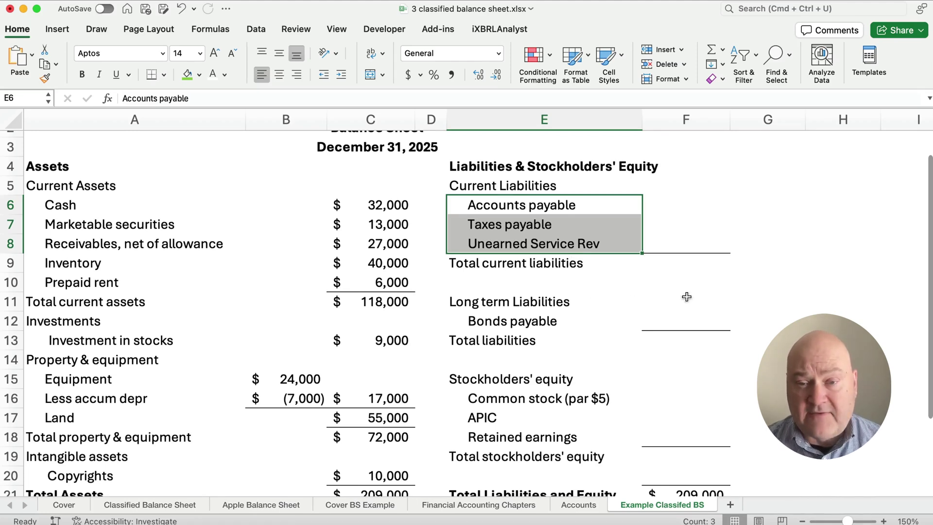
{"action": "left_click", "coordinate": [775, 283]}
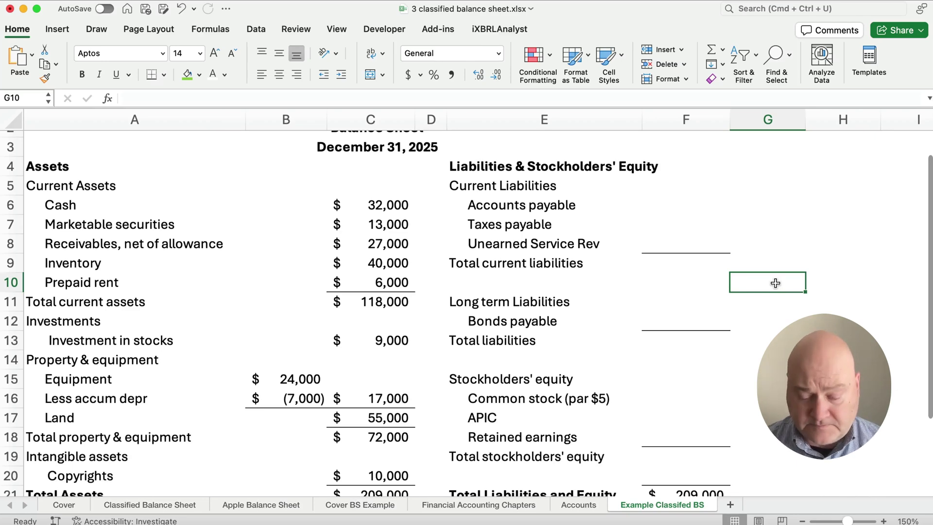
{"action": "key", "text": "super+Left"}
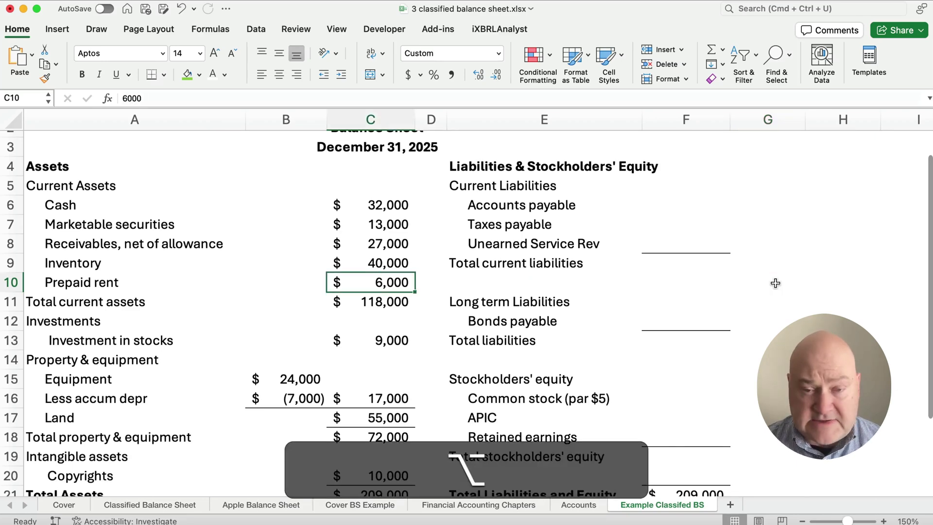
{"action": "key", "text": "alt+Left"}
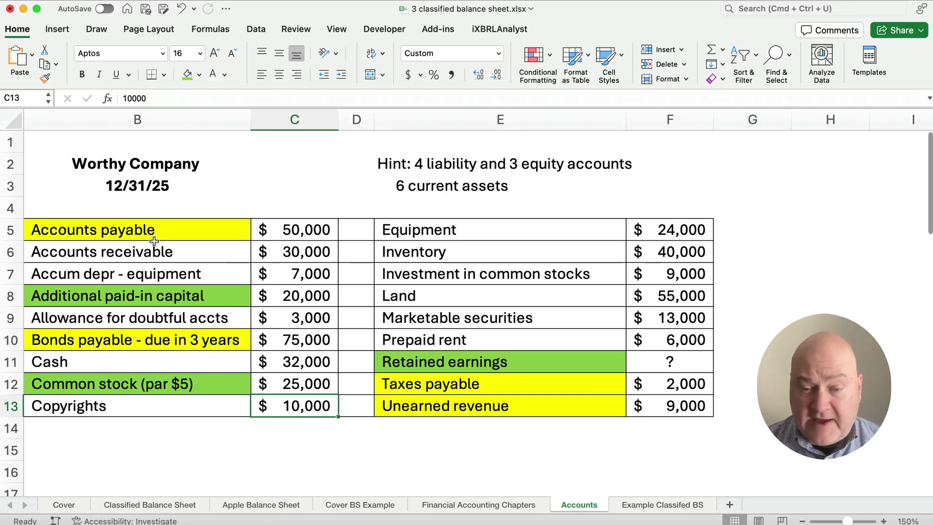
{"action": "key", "text": "alt+Right"}
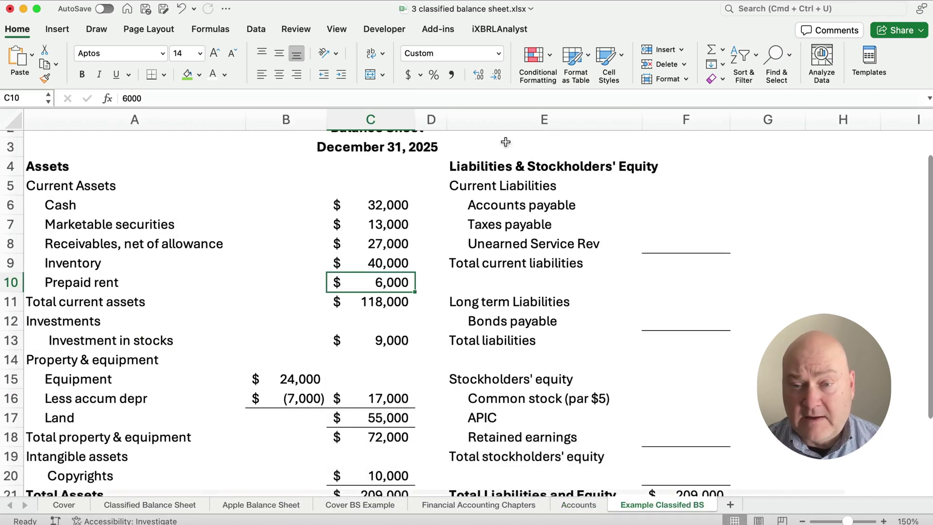
{"action": "left_click", "coordinate": [662, 202]}
{"action": "type", "text": "50,0"}
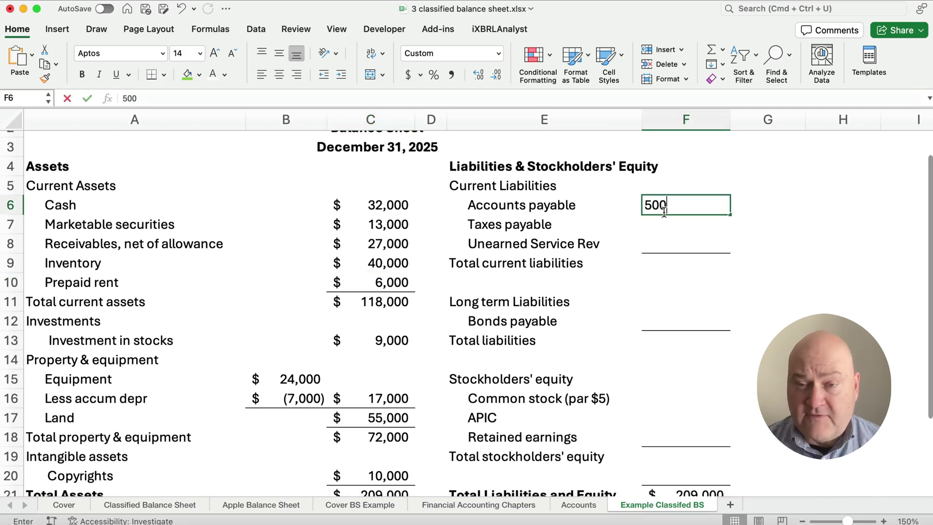
{"action": "type", "text": "00"}
{"action": "key", "text": "Return"}
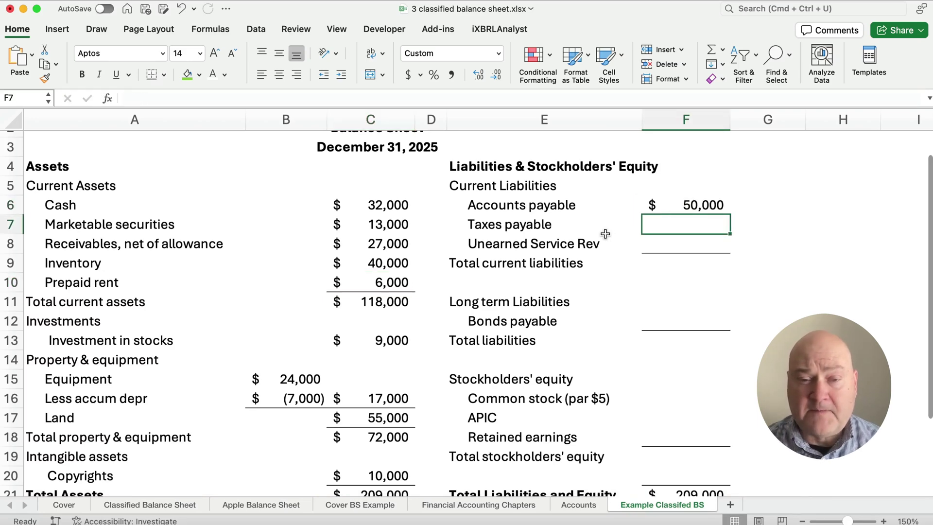
Step: Look up Taxes payable on the Accounts sheet and enter 2,000 as its amount in F7 of the balance sheet
{"action": "key", "text": "alt+Left"}
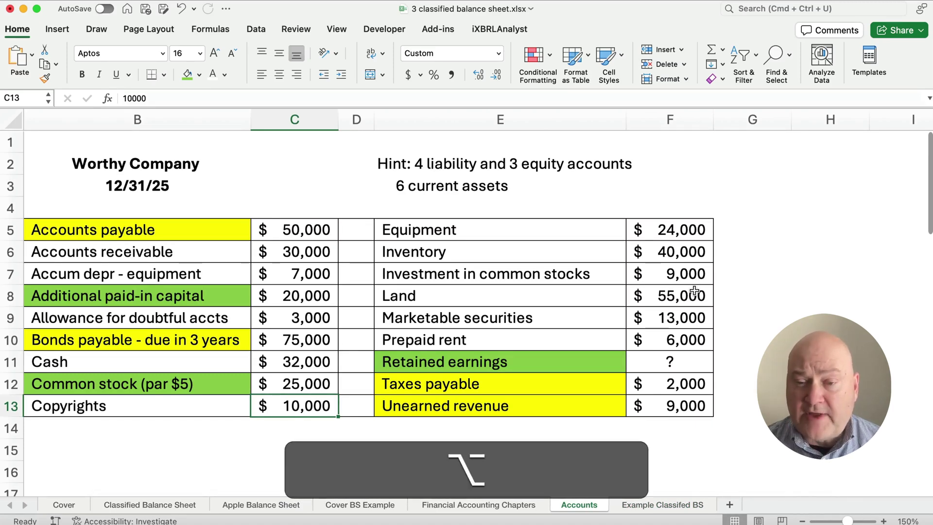
{"action": "key", "text": "alt+Left"}
{"action": "key", "text": "alt+Right"}
{"action": "key", "text": "alt+Right"}
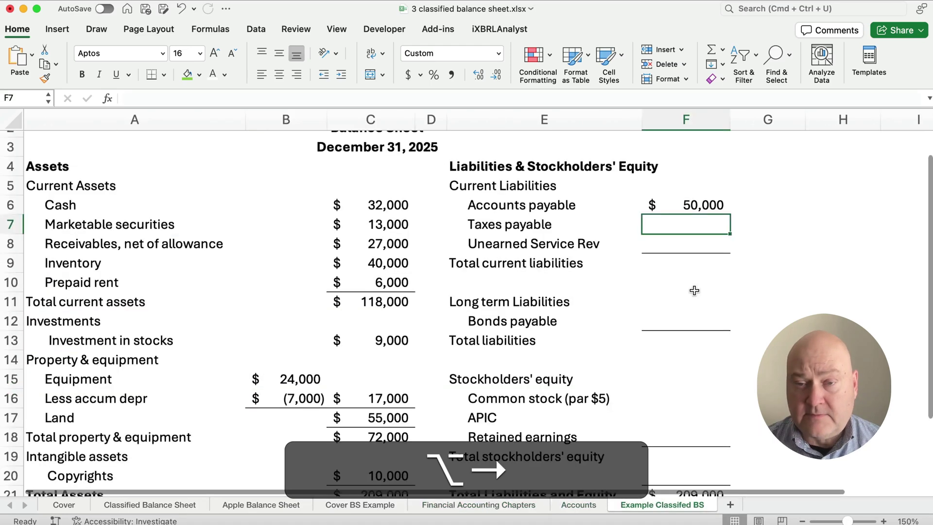
{"action": "type", "text": "2000"}
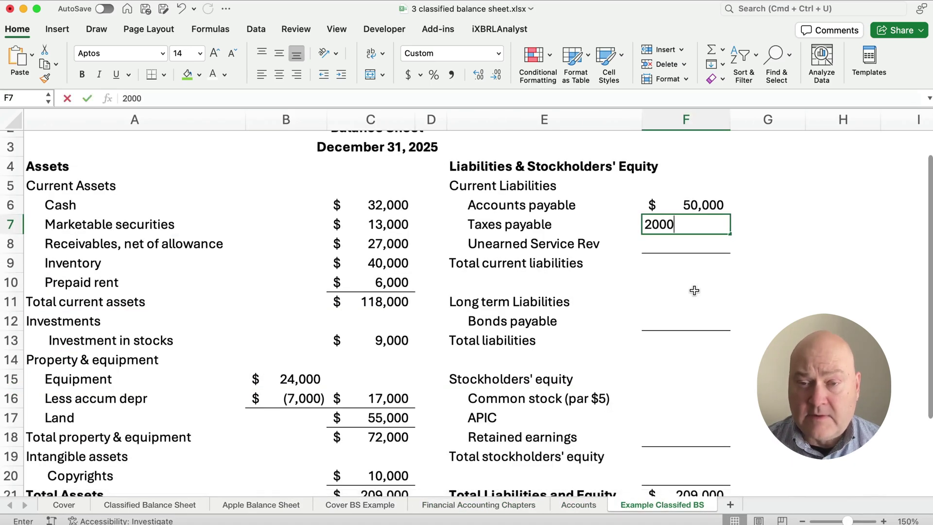
{"action": "key", "text": "Return"}
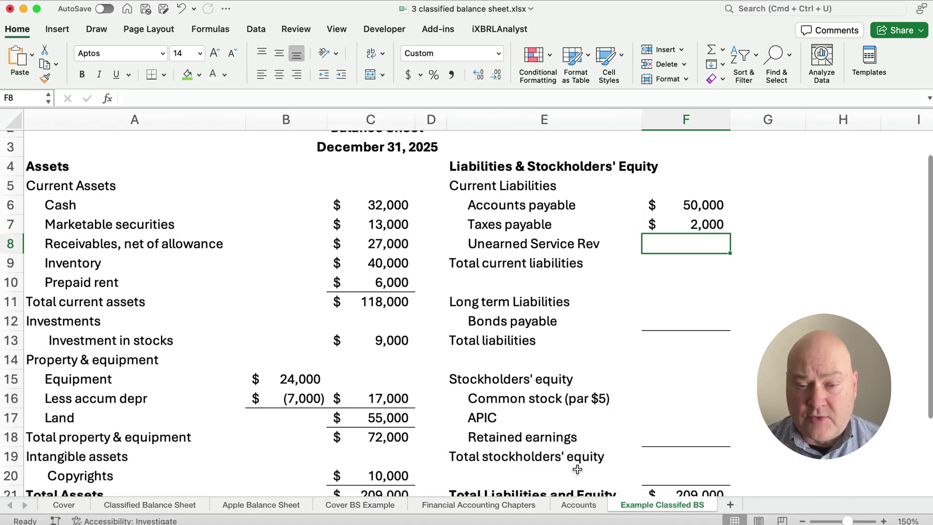
Step: Look up Unearned revenue on the Accounts sheet and enter 9,000 as the Unearned Service Rev amount in F8 of the balance sheet
{"action": "left_click", "coordinate": [578, 504]}
{"action": "left_click", "coordinate": [632, 407]}
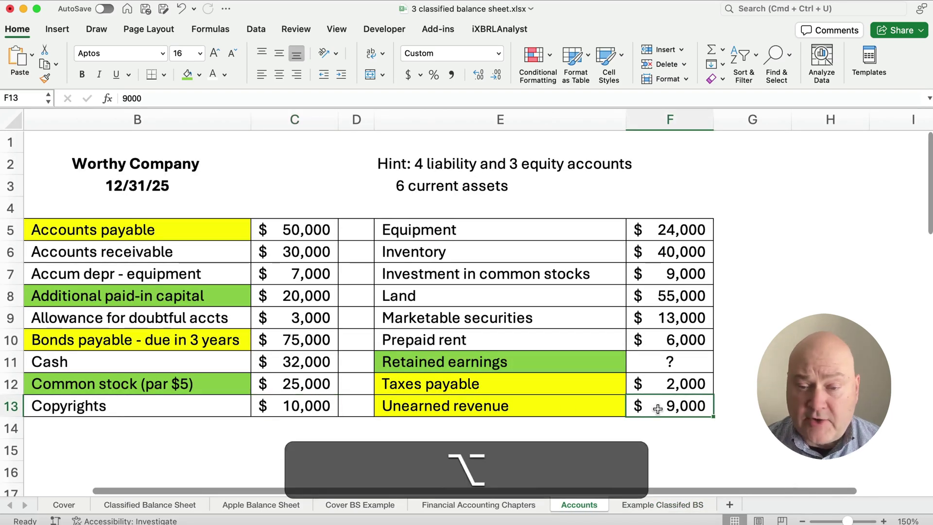
{"action": "key", "text": "alt+Right"}
{"action": "type", "text": "900"}
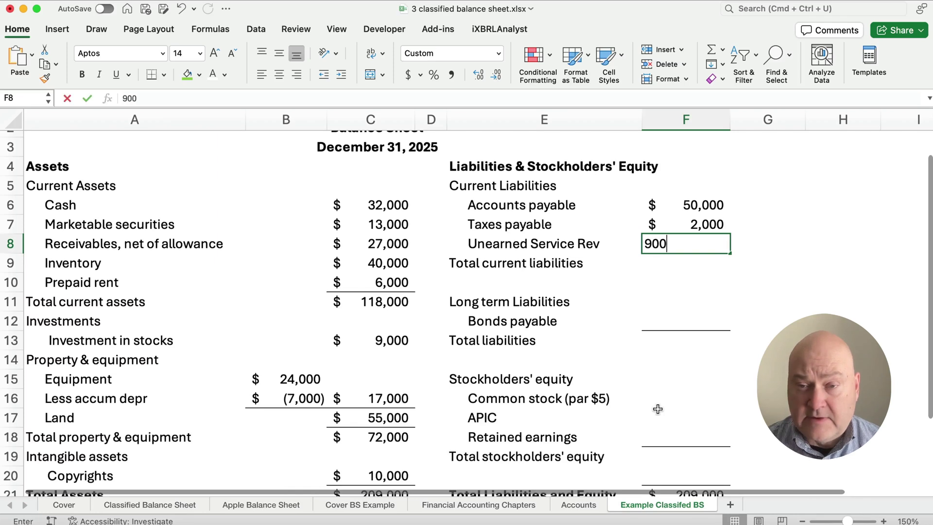
{"action": "key", "text": "Return"}
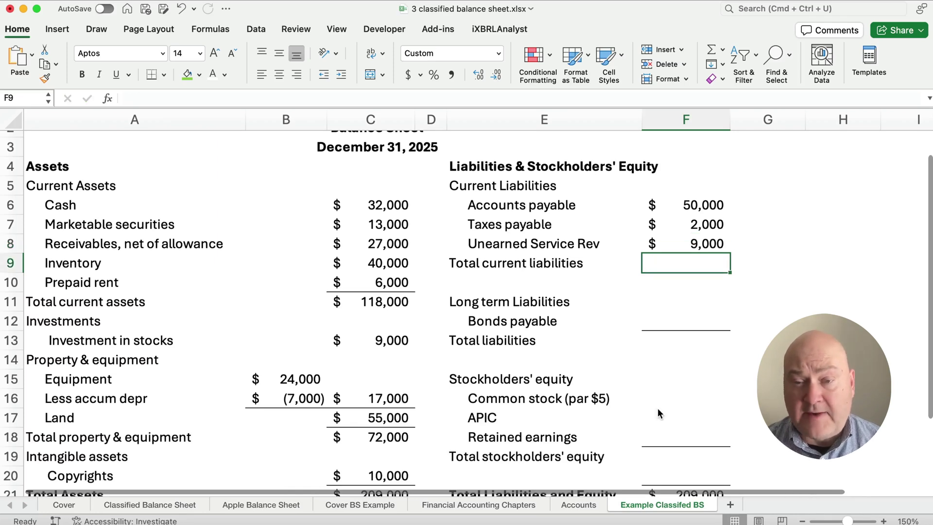
Step: Compute total current liabilities in F9 by summing F6 through F8 with AutoSum
{"action": "left_click_drag", "start_coordinate": [700, 210], "coordinate": [696, 259]}
{"action": "key", "text": "shift+super+t"}
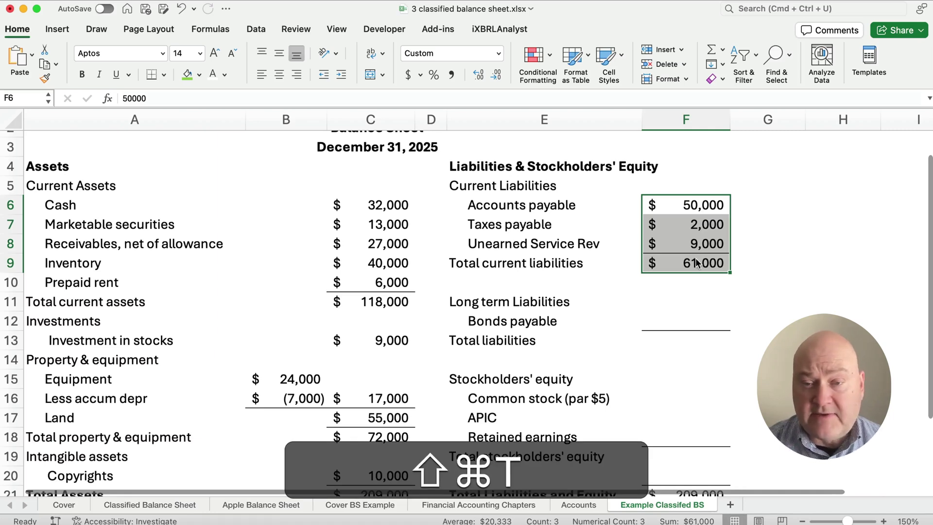
{"action": "left_click", "coordinate": [696, 259]}
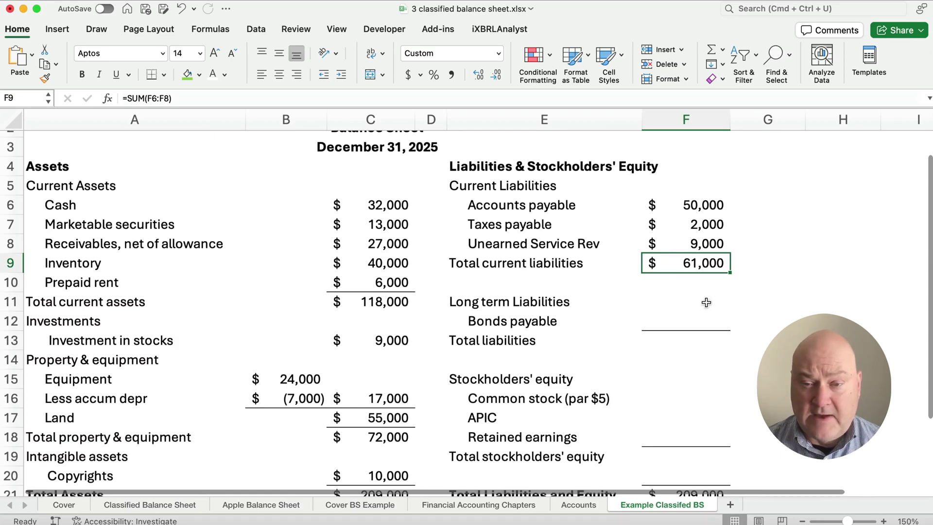
Step: Look up Bonds payable on the Accounts sheet and enter 75,000 as its amount in F12 of the balance sheet
{"action": "left_click", "coordinate": [675, 322]}
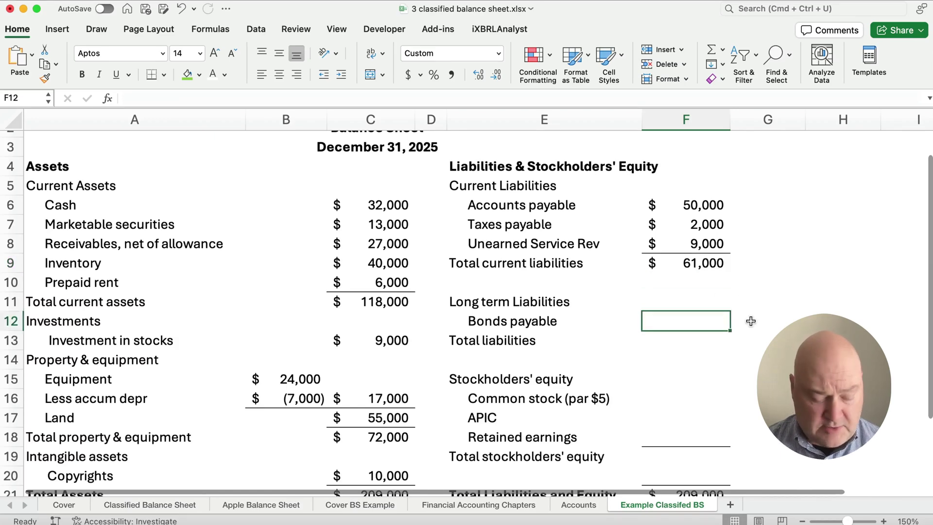
{"action": "key", "text": "alt+Left"}
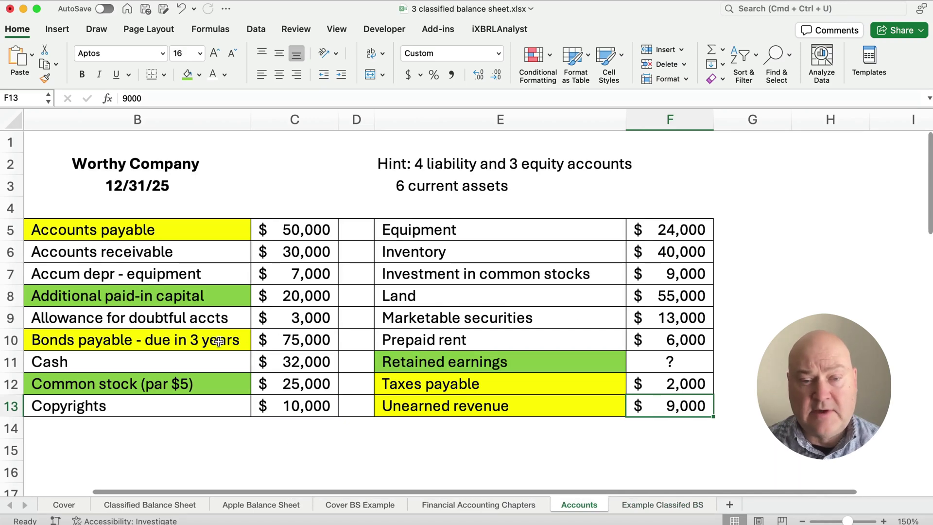
{"action": "left_click", "coordinate": [276, 341]}
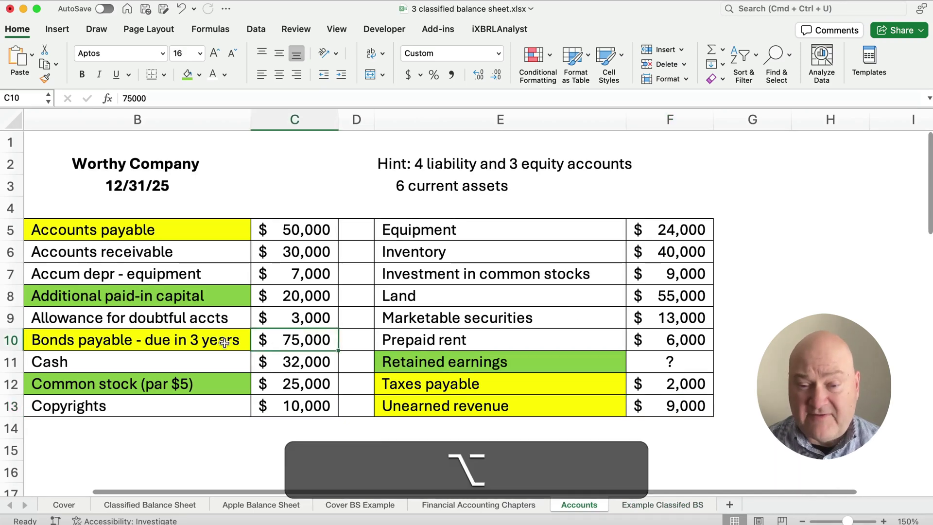
{"action": "key", "text": "alt+Right"}
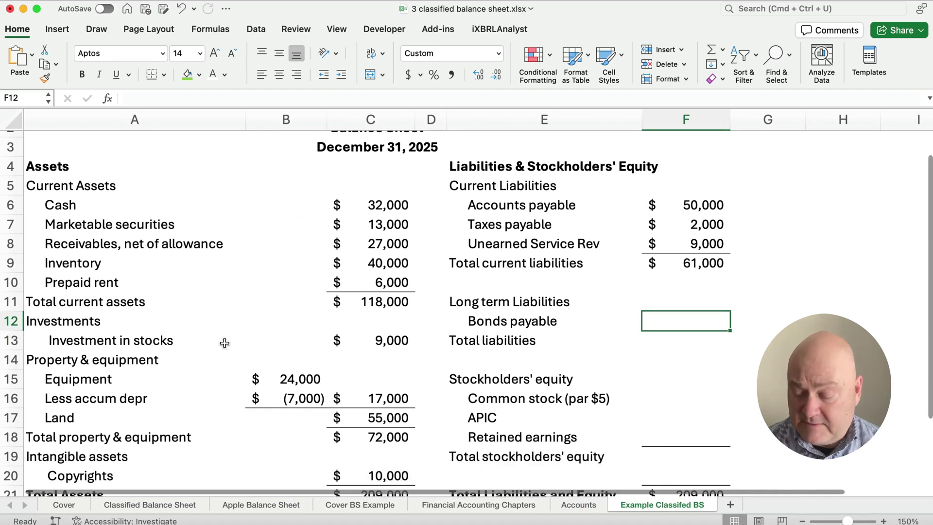
{"action": "type", "text": "75000"}
{"action": "key", "text": "Return"}
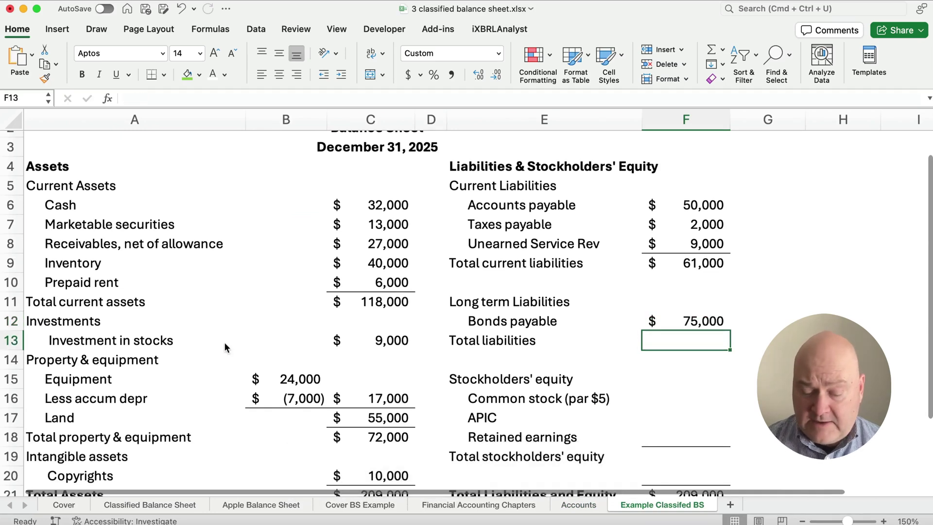
Step: Compute total liabilities in F13 by adding total current liabilities and bonds payable with the formula =F9+F12
{"action": "type", "text": "="}
{"action": "key", "text": "Up"}
{"action": "key", "text": "Up"}
{"action": "key", "text": "Up"}
{"action": "key", "text": "Up"}
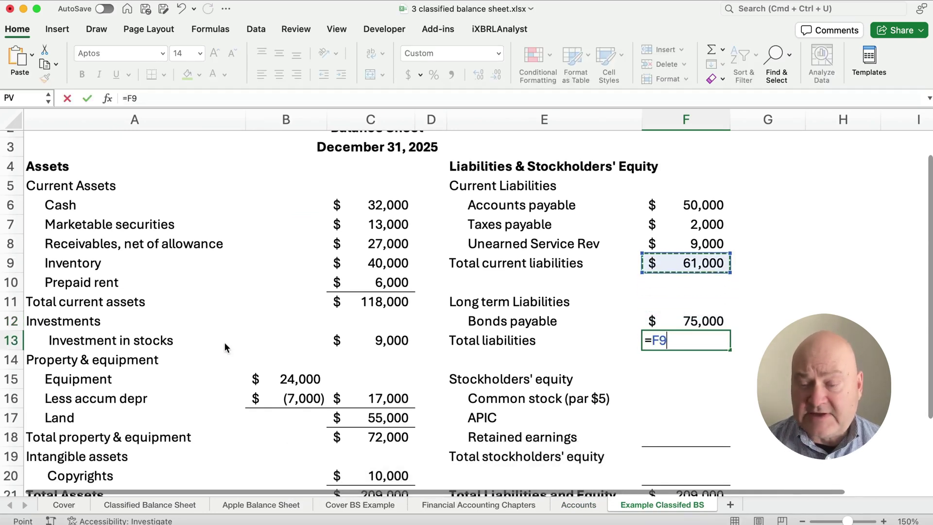
{"action": "type", "text": "+"}
{"action": "key", "text": "Up"}
{"action": "key", "text": "Return"}
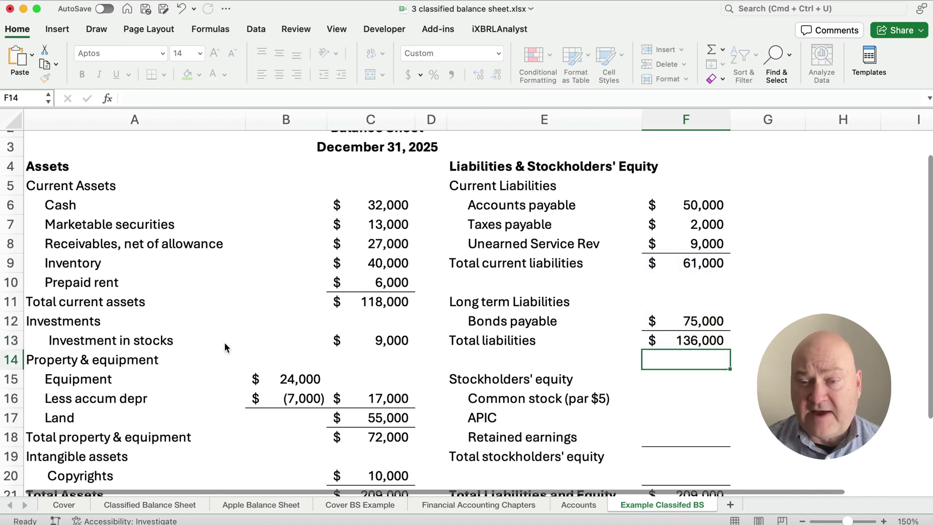
{"action": "key", "text": "Up"}
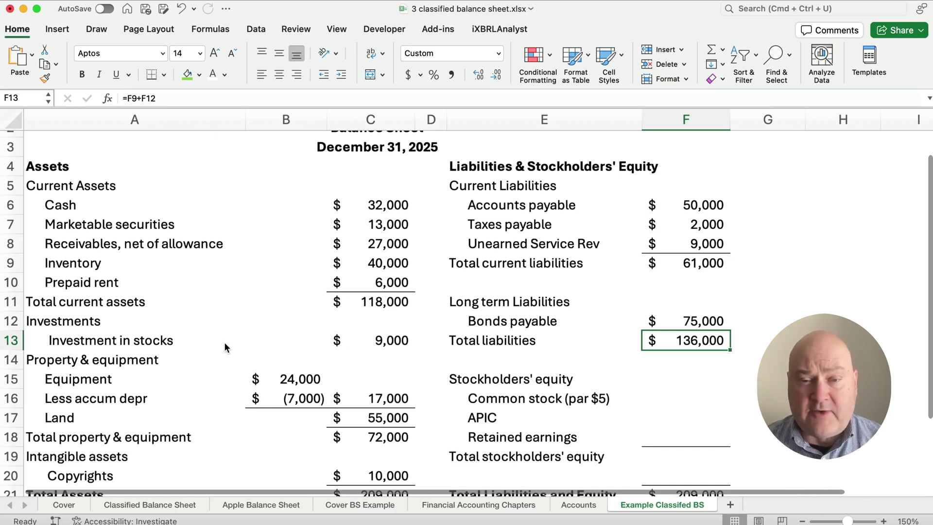
Step: Compute total stockholders' equity in F19 by subtracting total liabilities from total liabilities and equity with =F21-F13
{"action": "scroll", "coordinate": [293, 324], "scroll_direction": "down", "scroll_amount": 2}
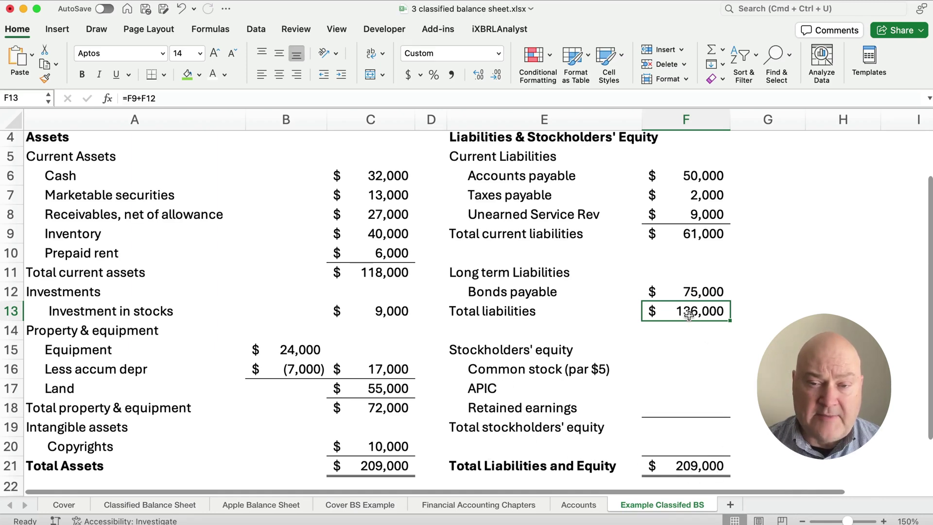
{"action": "left_click", "coordinate": [693, 432]}
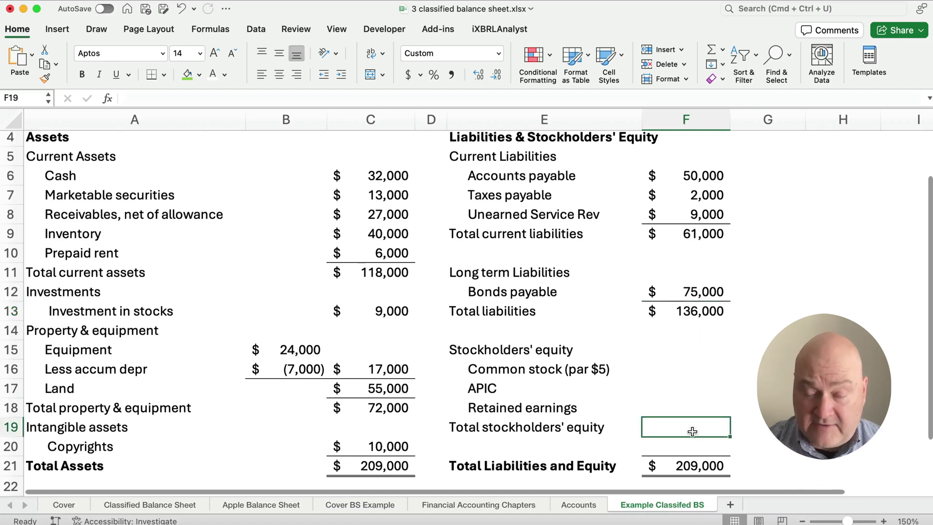
{"action": "type", "text": "="}
{"action": "key", "text": "Down"}
{"action": "key", "text": "Down"}
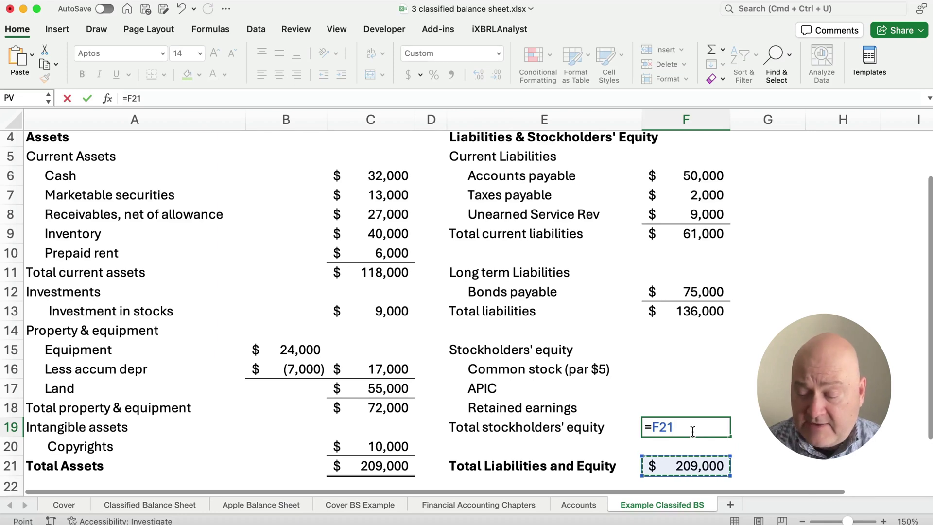
{"action": "type", "text": "-"}
{"action": "left_click", "coordinate": [698, 312]}
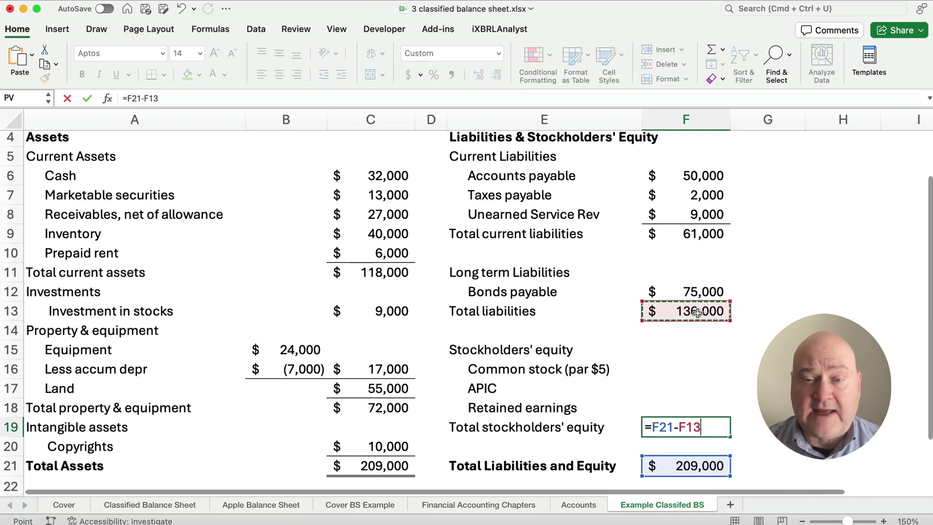
{"action": "key", "text": "Return"}
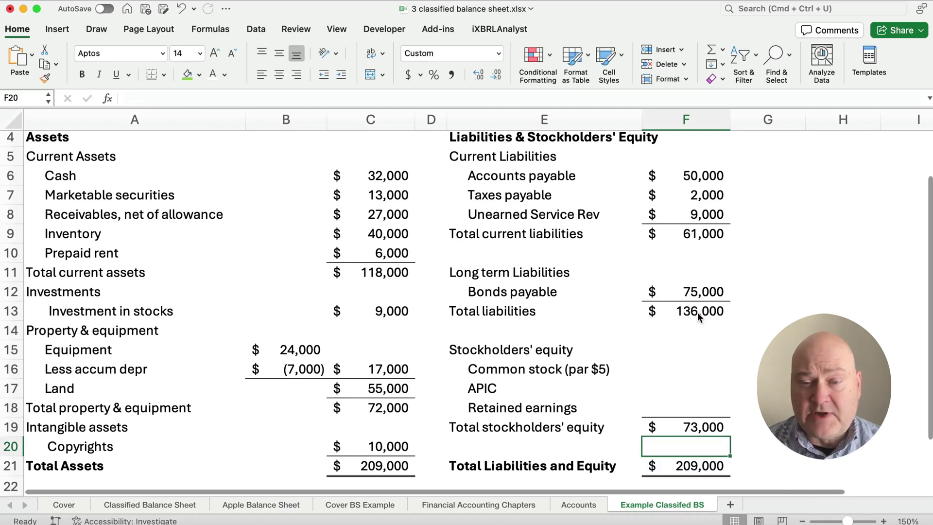
{"action": "key", "text": "Up"}
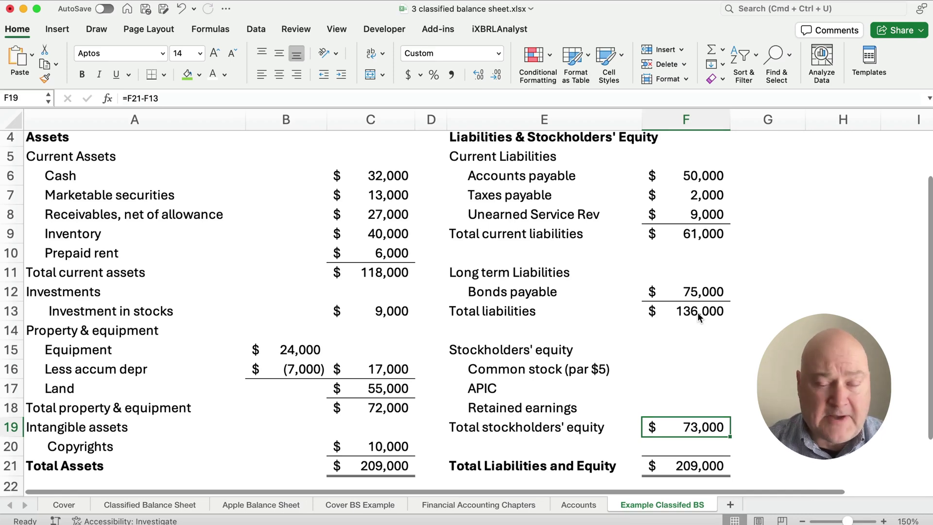
Step: Look up Common stock (par $5) on the Accounts sheet and enter 25,000 as its amount in F16 of the balance sheet
{"action": "left_click", "coordinate": [663, 368]}
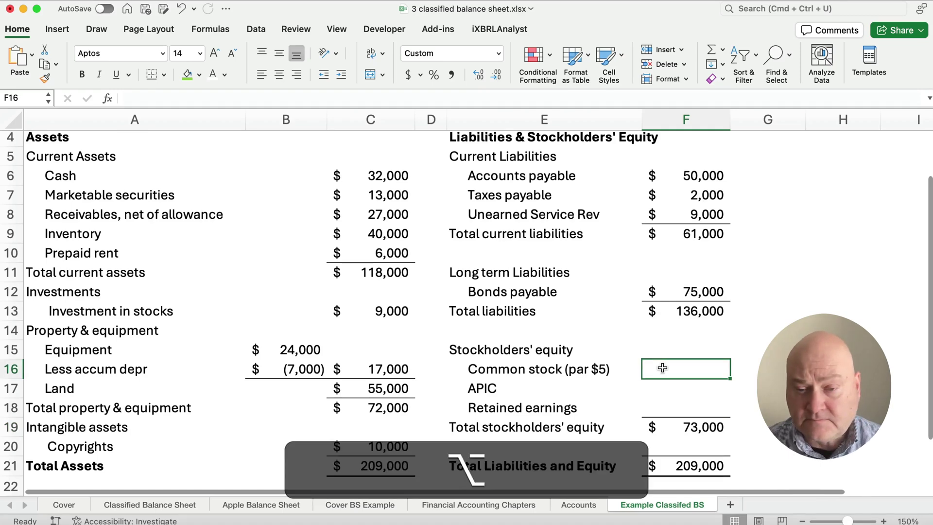
{"action": "key", "text": "alt+Left"}
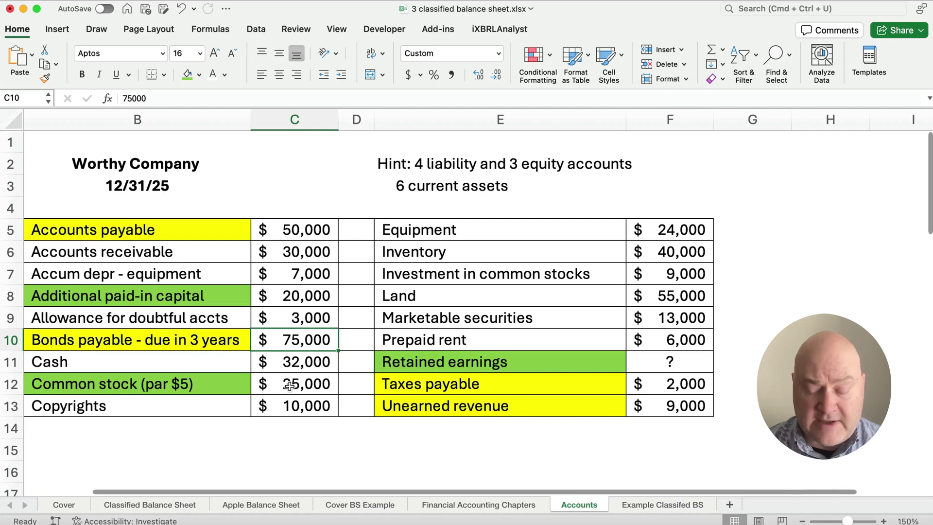
{"action": "key", "text": "alt+Right"}
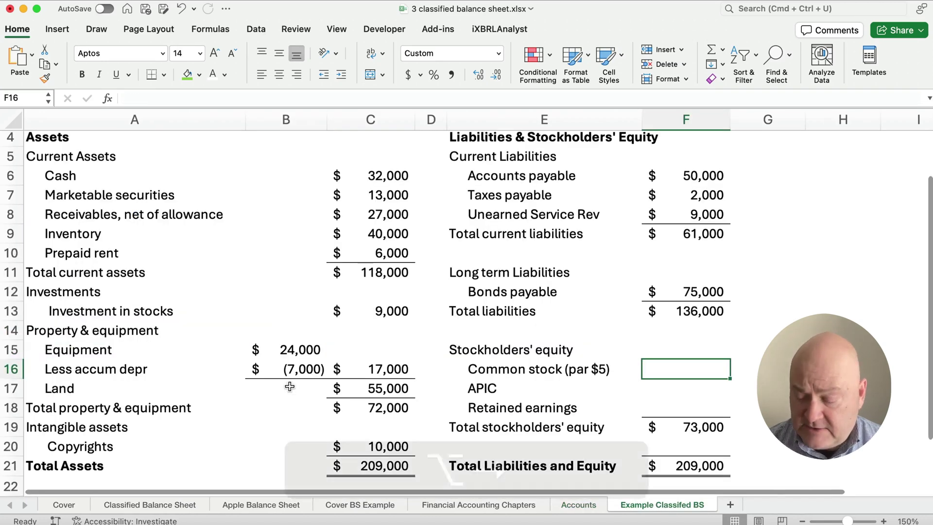
{"action": "type", "text": "25000"}
{"action": "key", "text": "Return"}
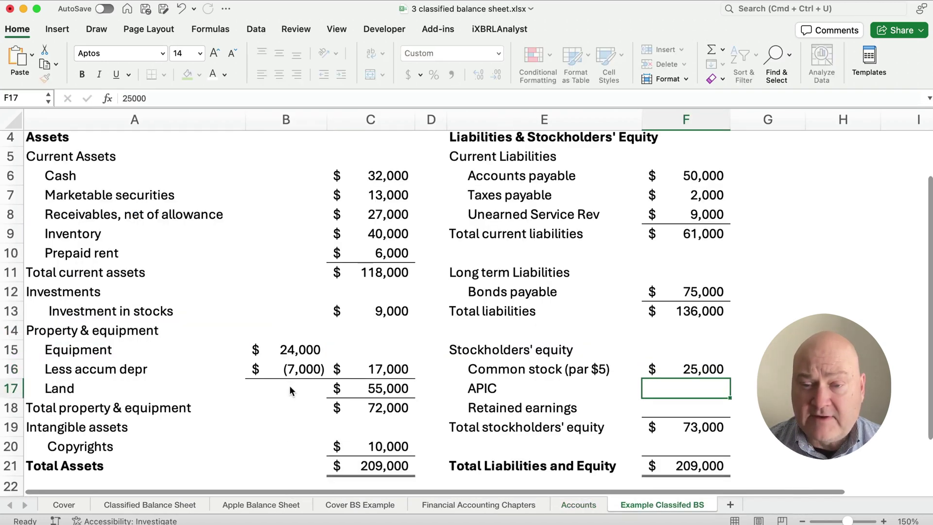
Step: Look up Additional paid-in capital on the Accounts sheet and enter 20,000 as the APIC amount in F17 of the balance sheet
{"action": "key", "text": "alt+Left"}
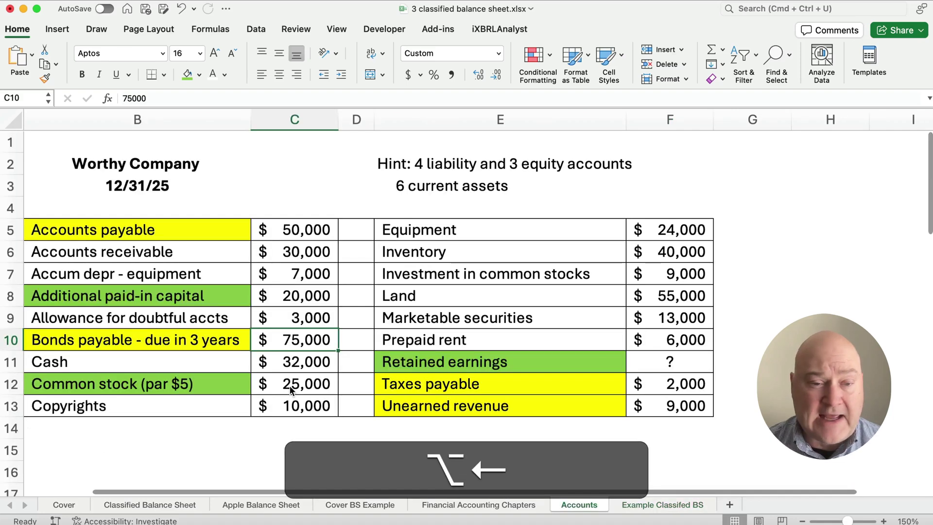
{"action": "left_click_drag", "start_coordinate": [92, 298], "coordinate": [277, 304]}
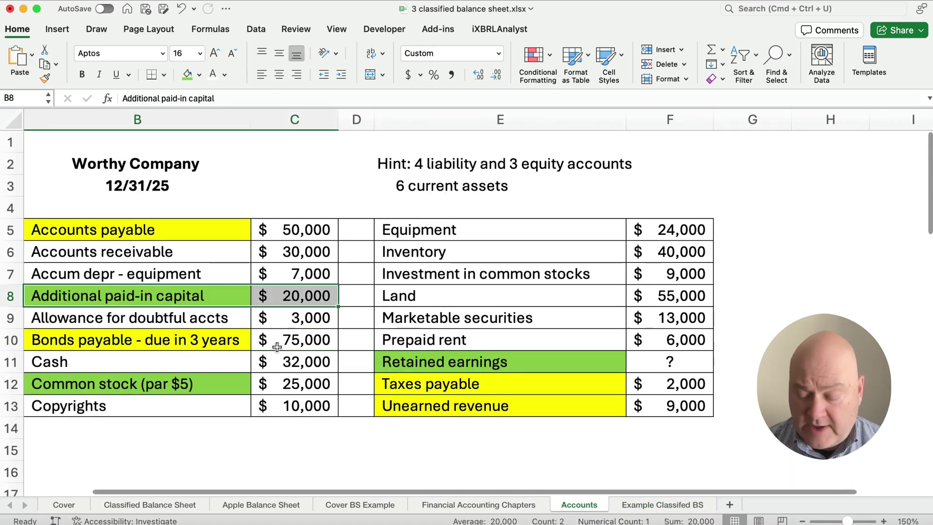
{"action": "key", "text": "alt+Right"}
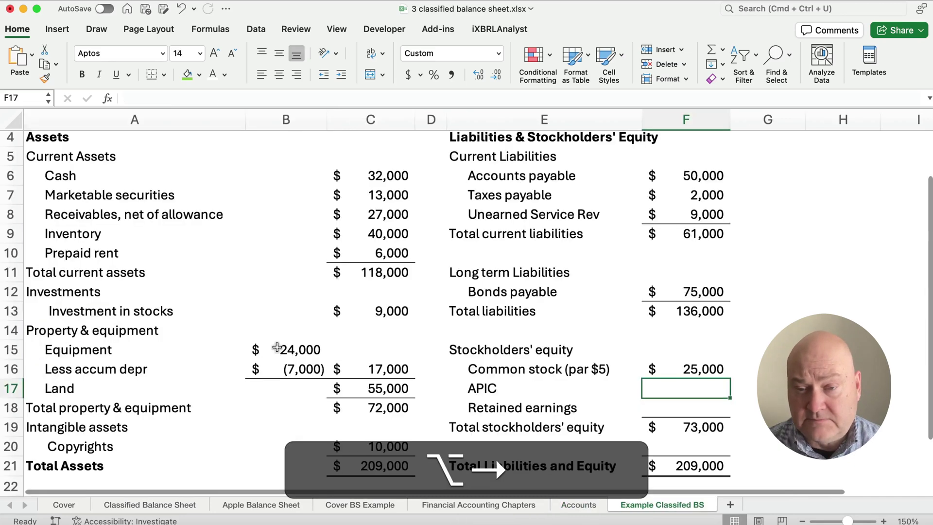
{"action": "type", "text": "20,000"}
{"action": "key", "text": "Return"}
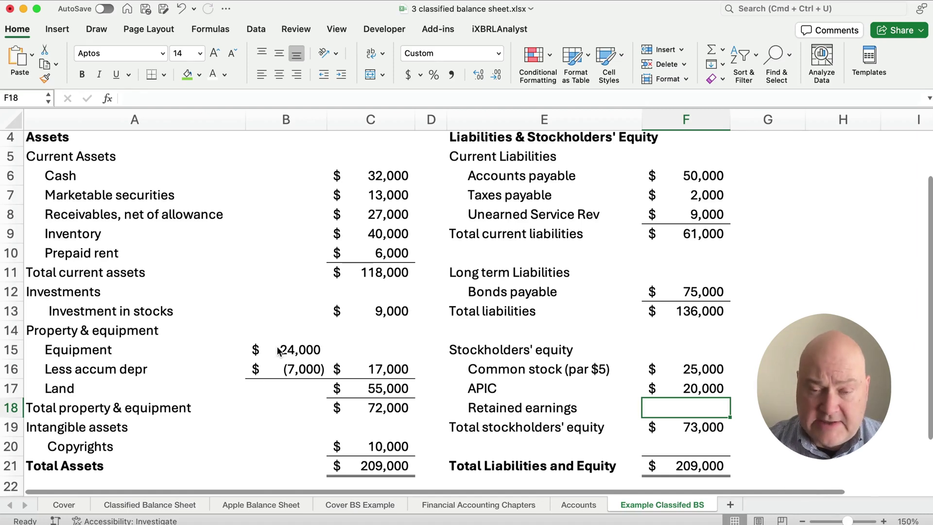
Step: Compute retained earnings in F18 by subtracting common stock and APIC from total stockholders' equity with =F19-F16-F17
{"action": "type", "text": "="}
{"action": "key", "text": "Down"}
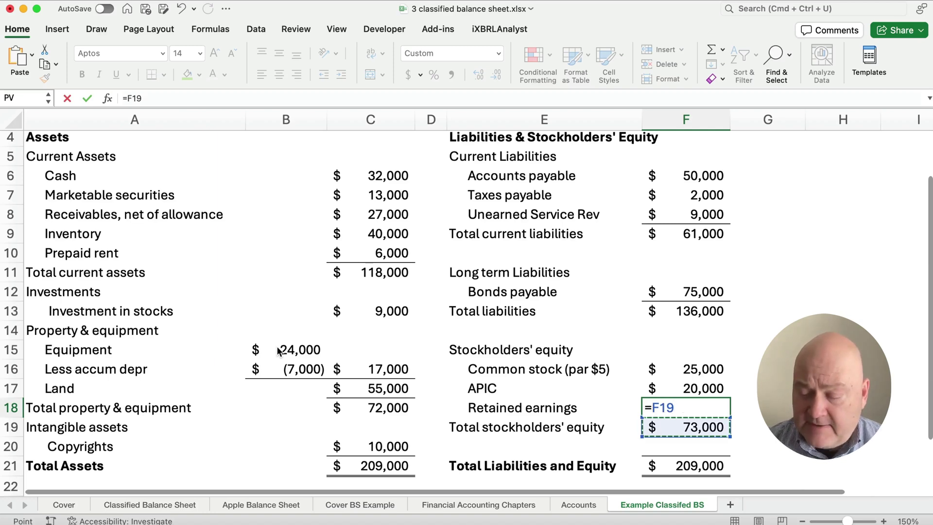
{"action": "type", "text": "-"}
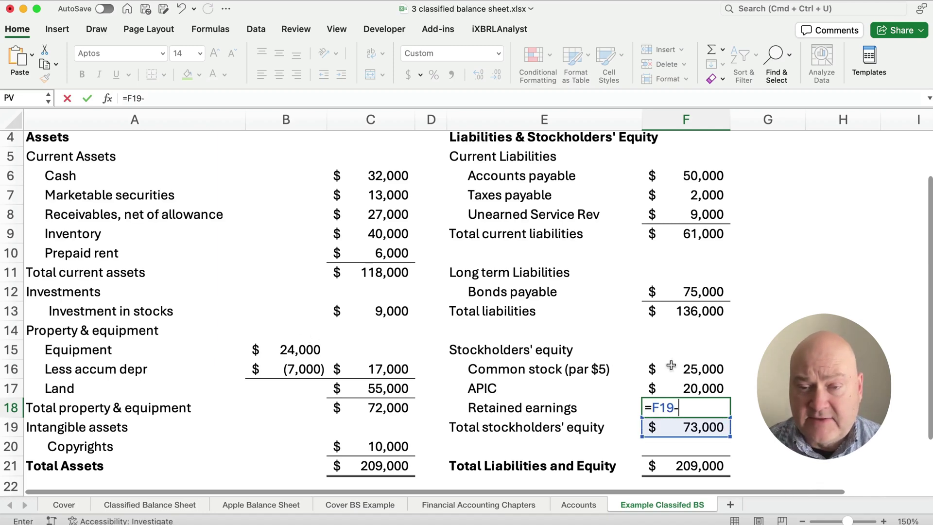
{"action": "left_click", "coordinate": [687, 367]}
{"action": "type", "text": "-"}
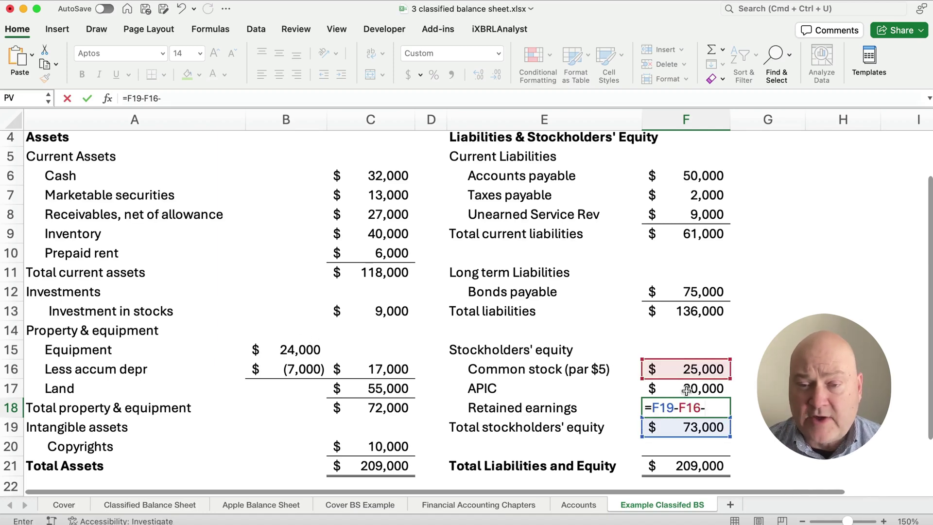
{"action": "left_click", "coordinate": [687, 389]}
{"action": "key", "text": "Return"}
Step: Highlight the retained earnings amount in F18 with the green fill color
{"action": "key", "text": "Up"}
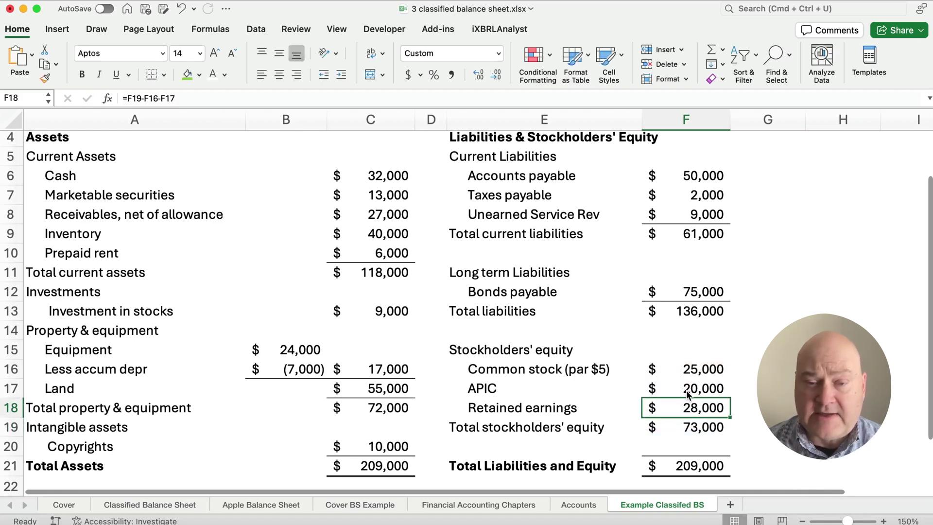
{"action": "left_click", "coordinate": [188, 74]}
{"action": "left_click", "coordinate": [843, 330]}
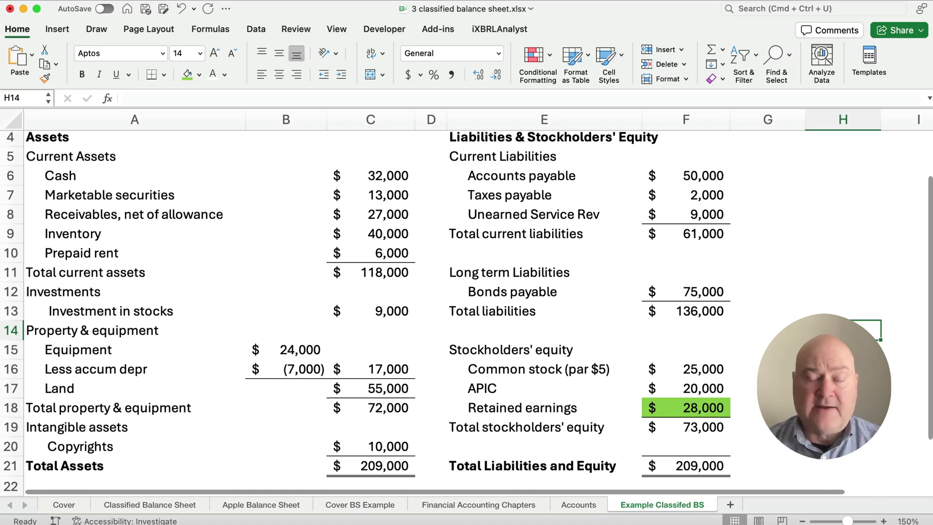